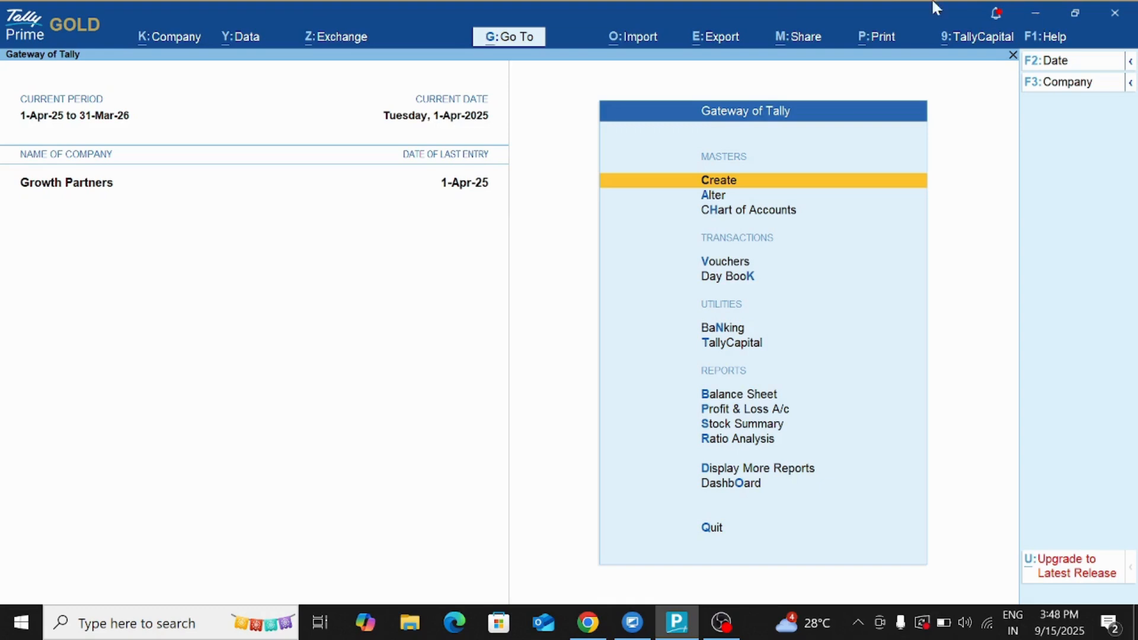
Set Enable multiple addresses to Yes in Company Features (F11), bringing up the Address Types list.
click(167, 38)
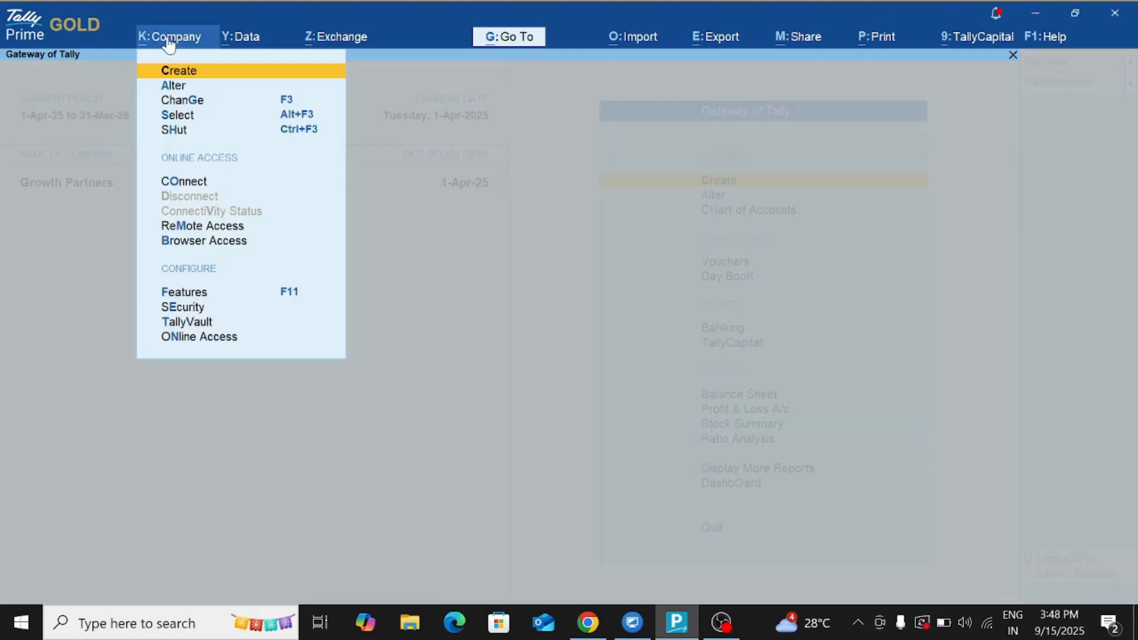
click(285, 302)
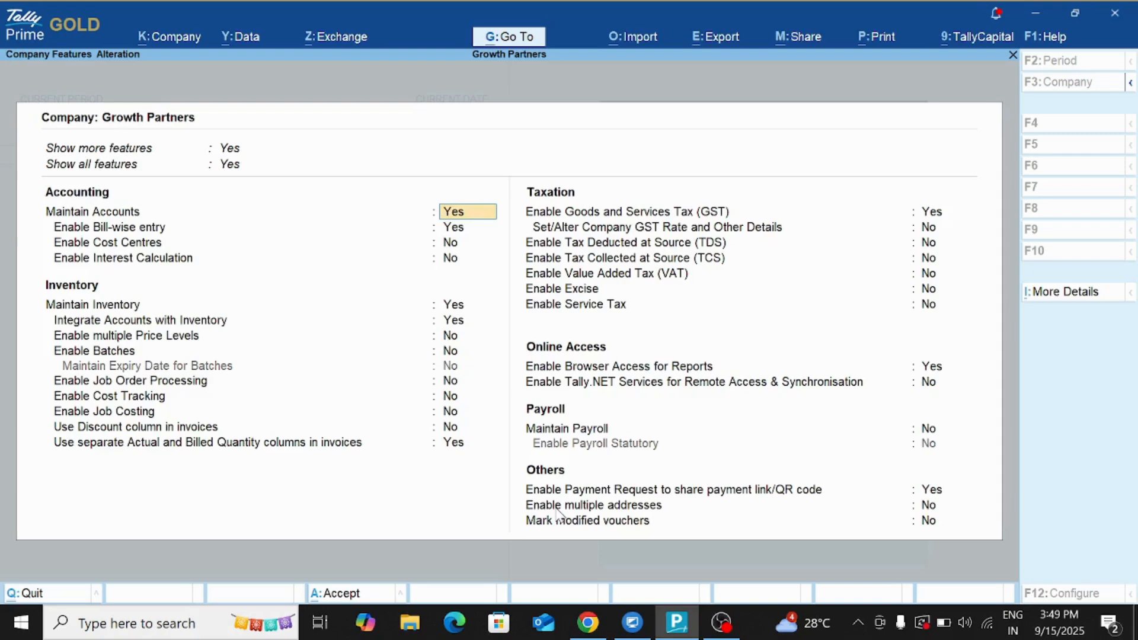
click(936, 508)
text(y)
key(Return)
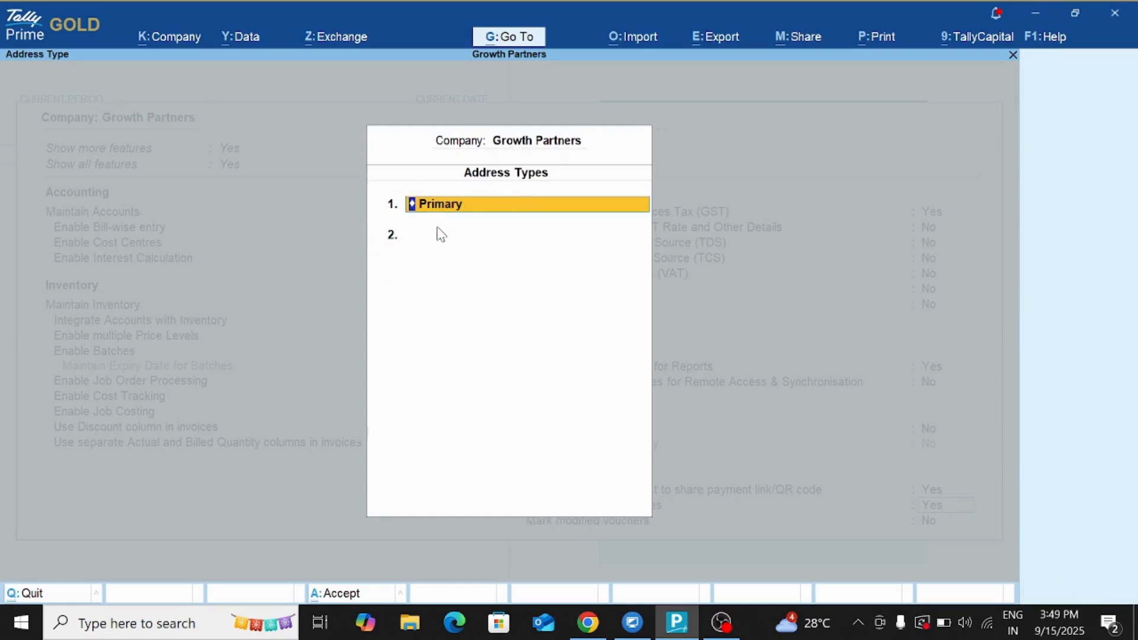
click(461, 205)
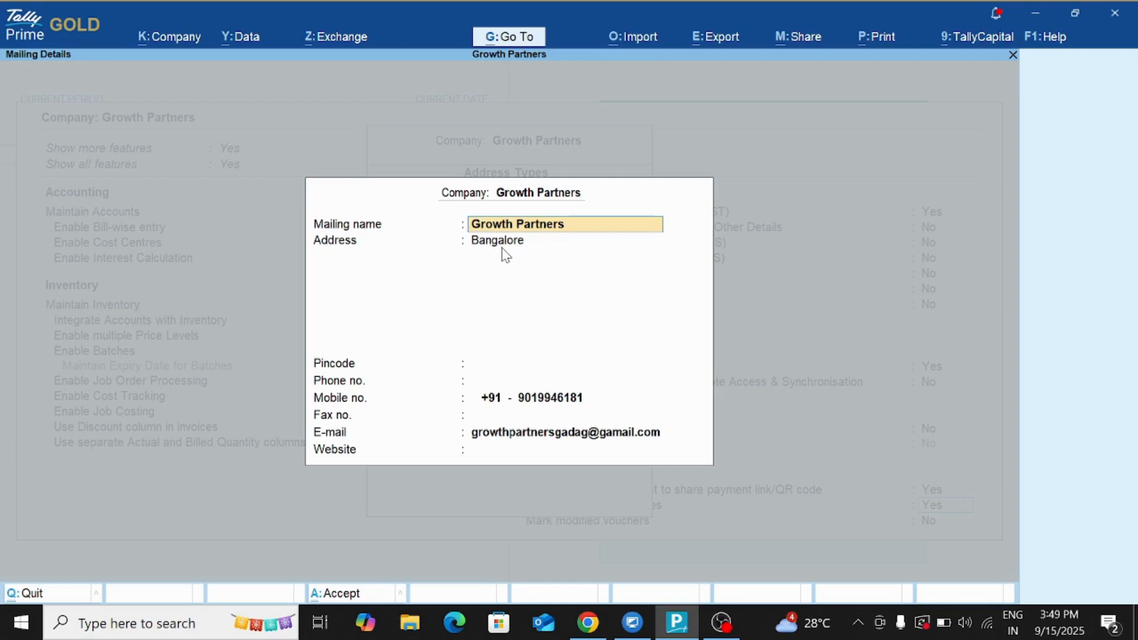
key(Return)
key(Return)
key(Return)
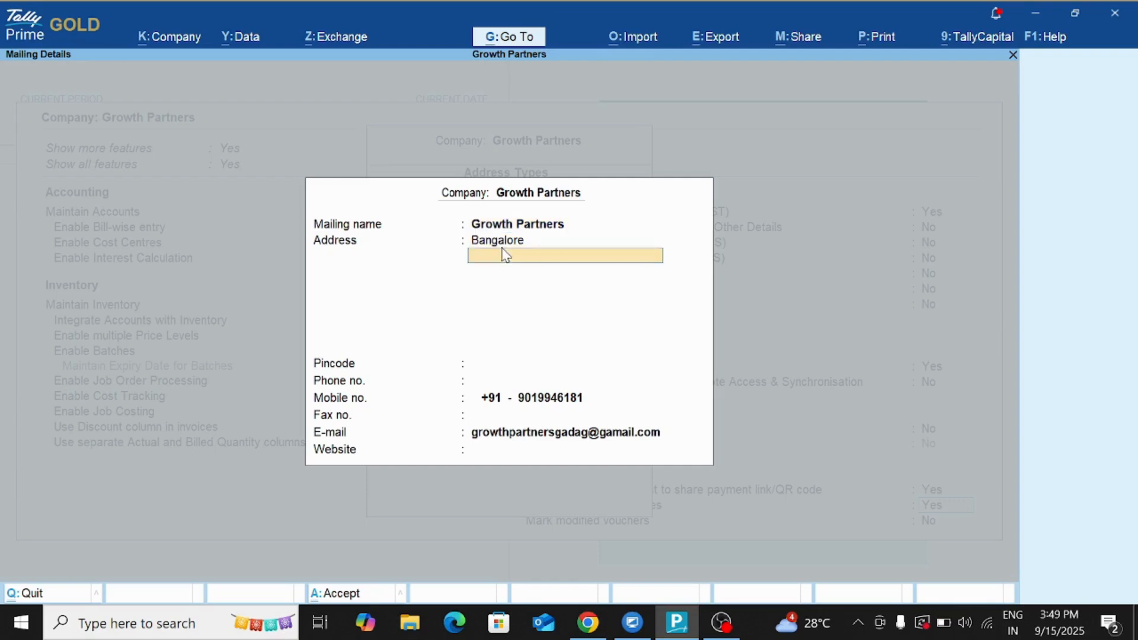
text(5)
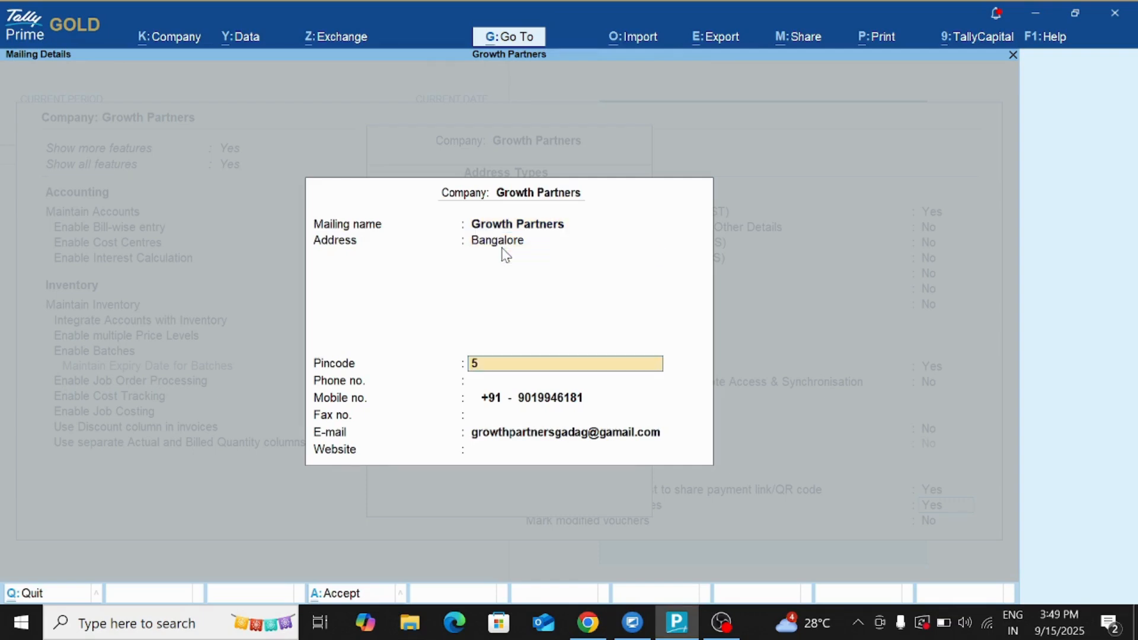
text(82101)
key(Return)
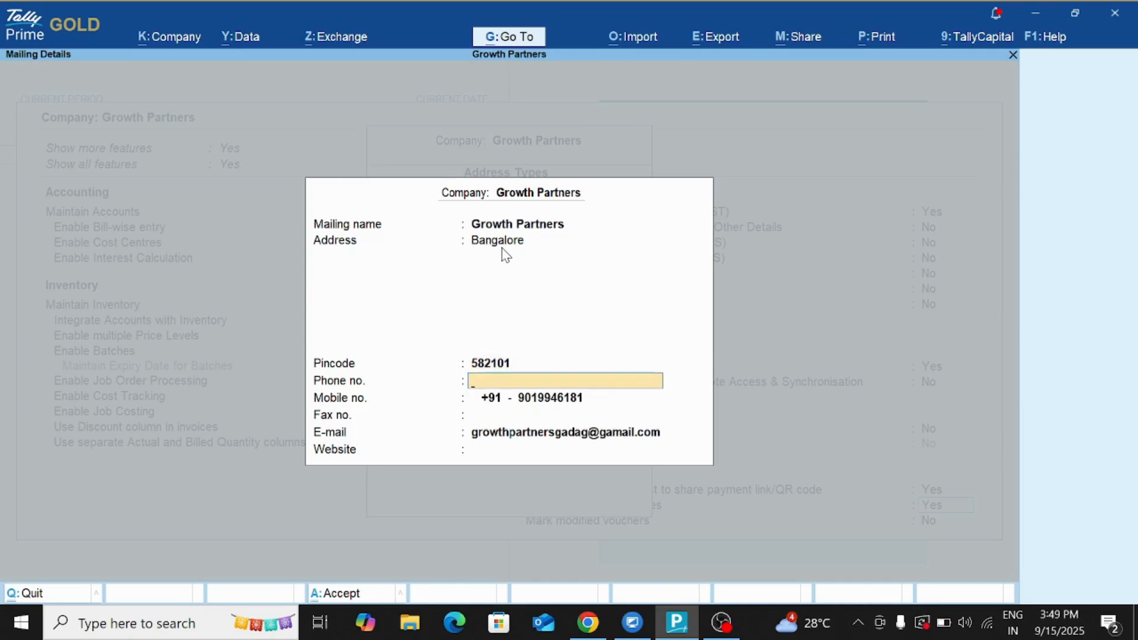
key(Return)
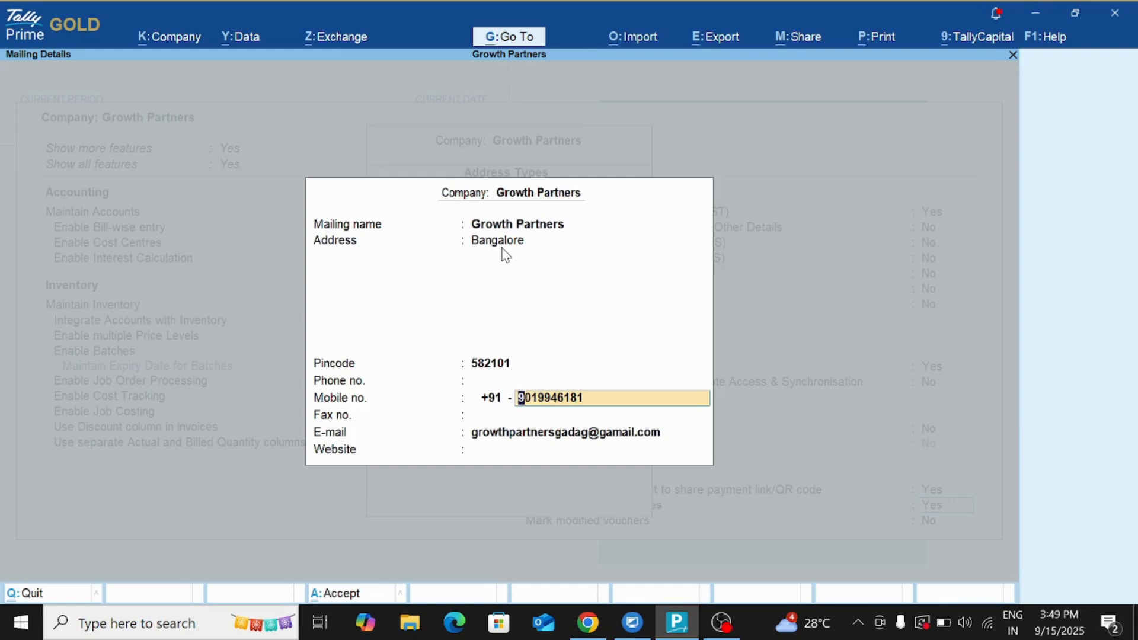
key(Return)
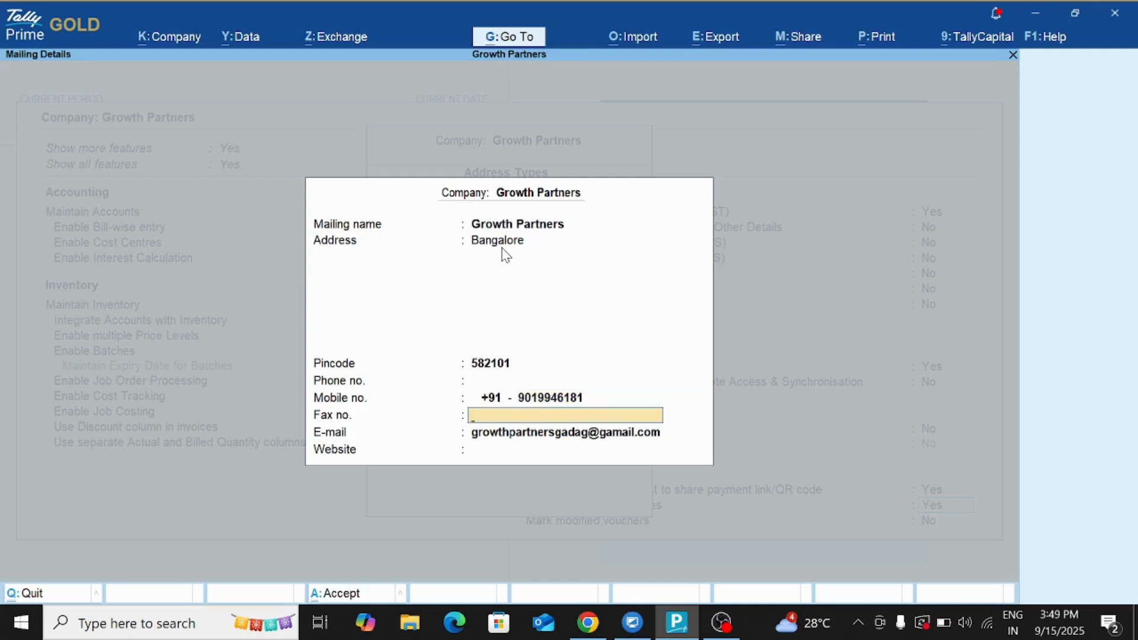
key(Return)
key(Return)
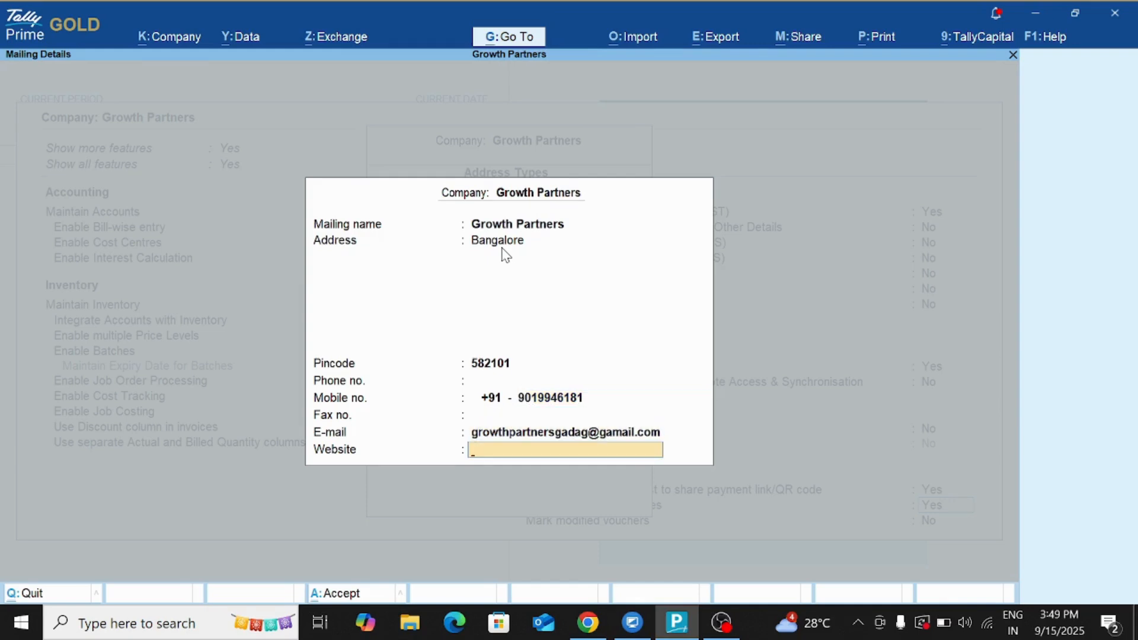
text(www.growthpartners.in)
key(Return)
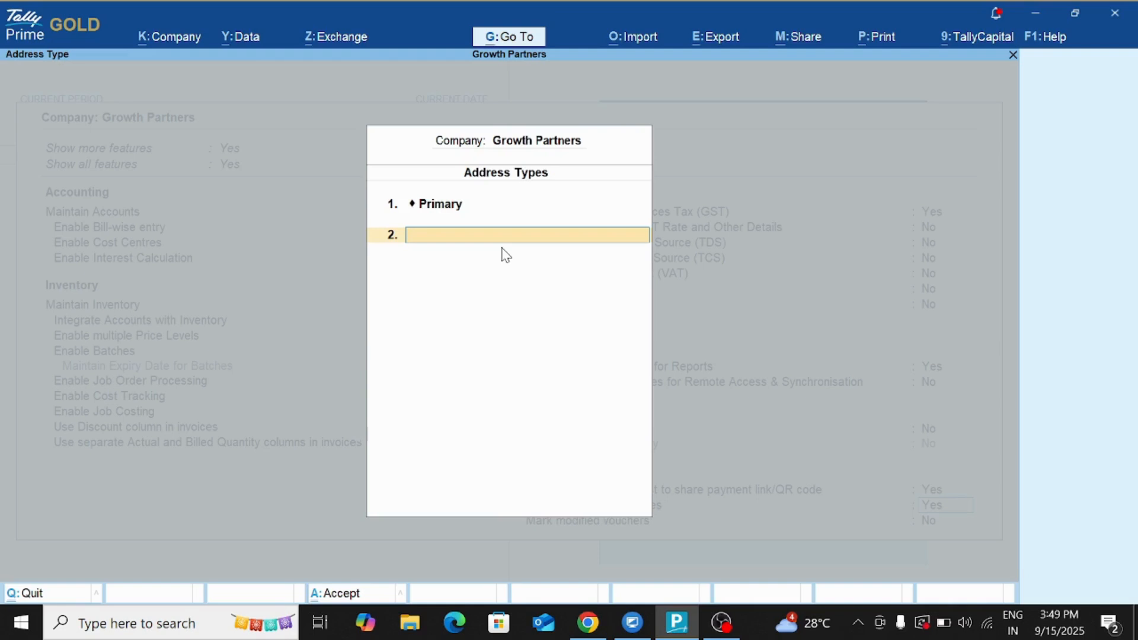
Create a Secondary address type with mailing name Growth Partners 2 and address Hubli.
text(Secondary)
key(Return)
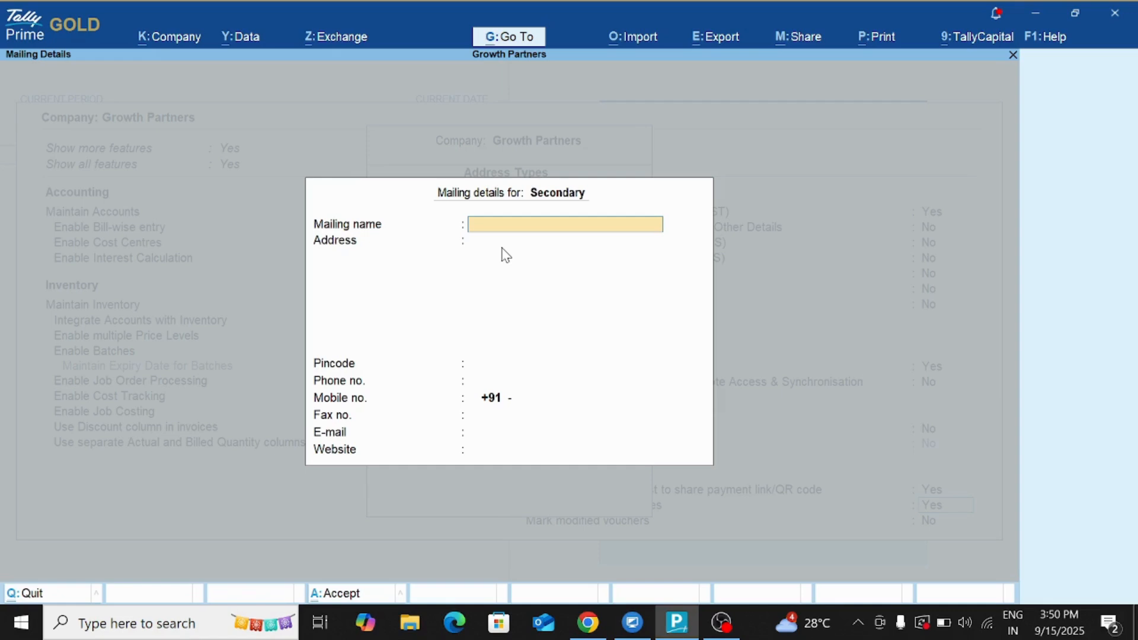
text(Growth Partners)
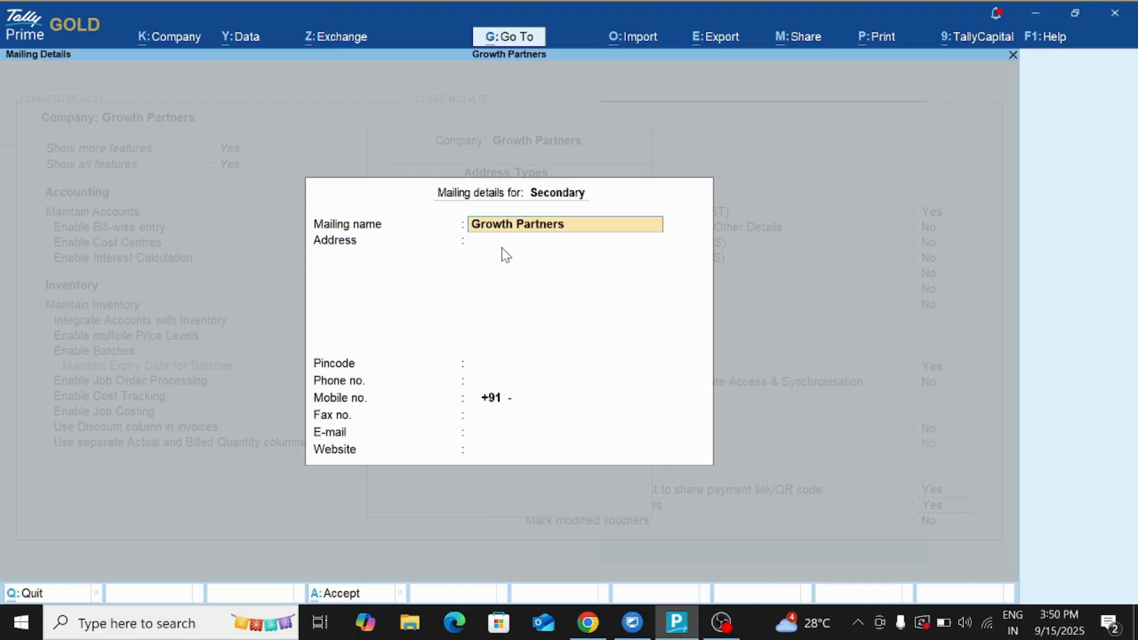
key(Return)
text(Nu)
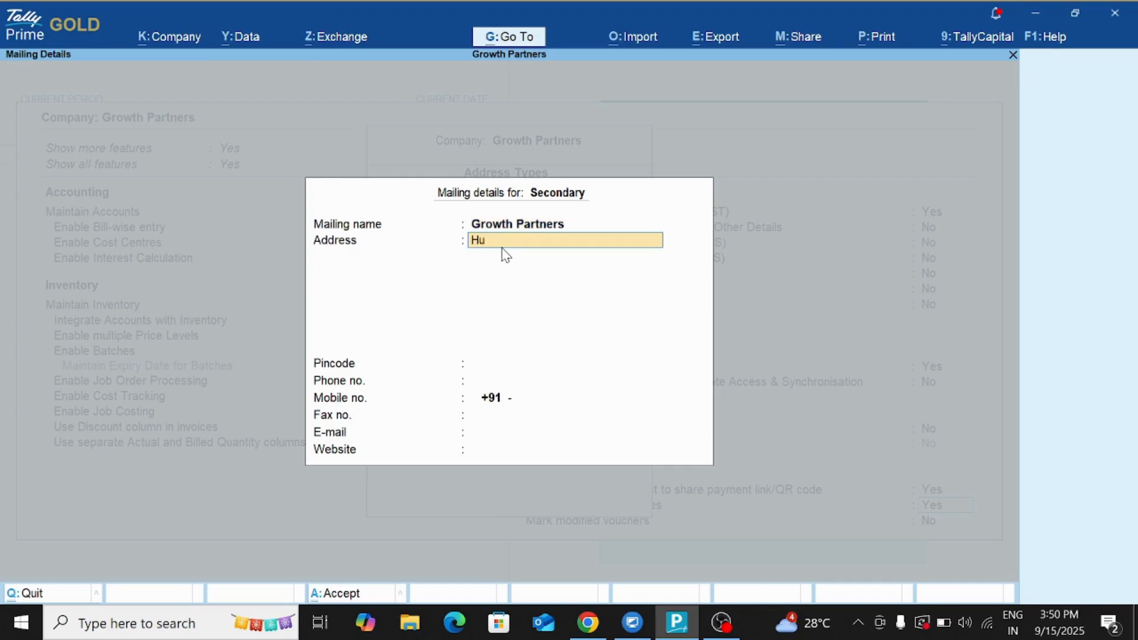
key(BackSpace)
key(BackSpace)
key(BackSpace)
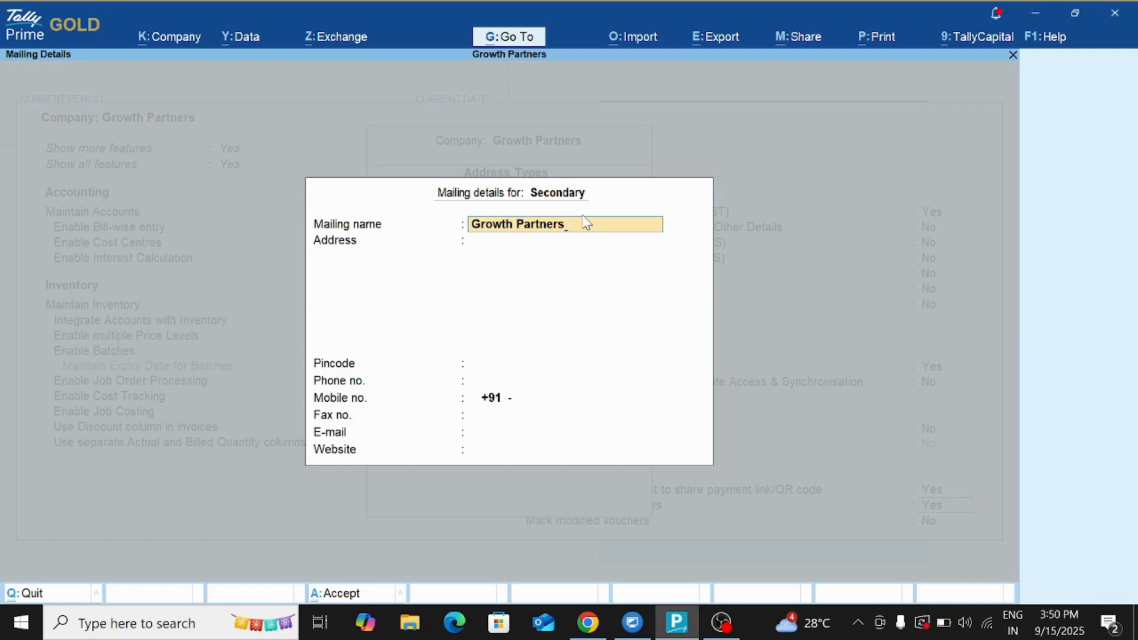
text(2)
key(BackSpace)
text(2)
key(Return)
text(H)
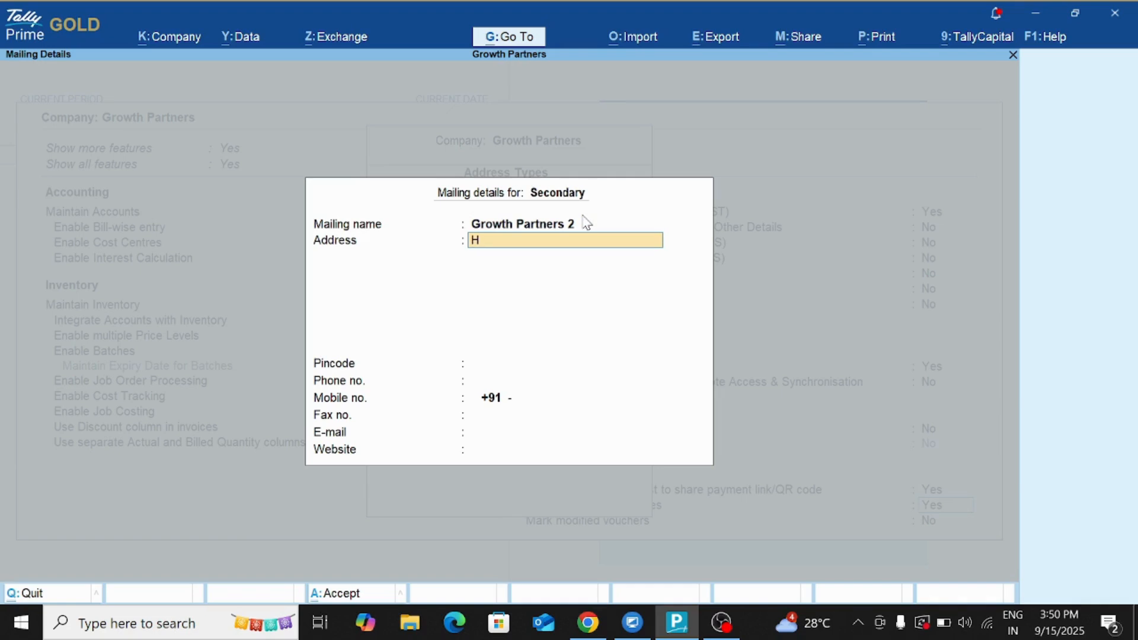
text(ubl)
key(Return)
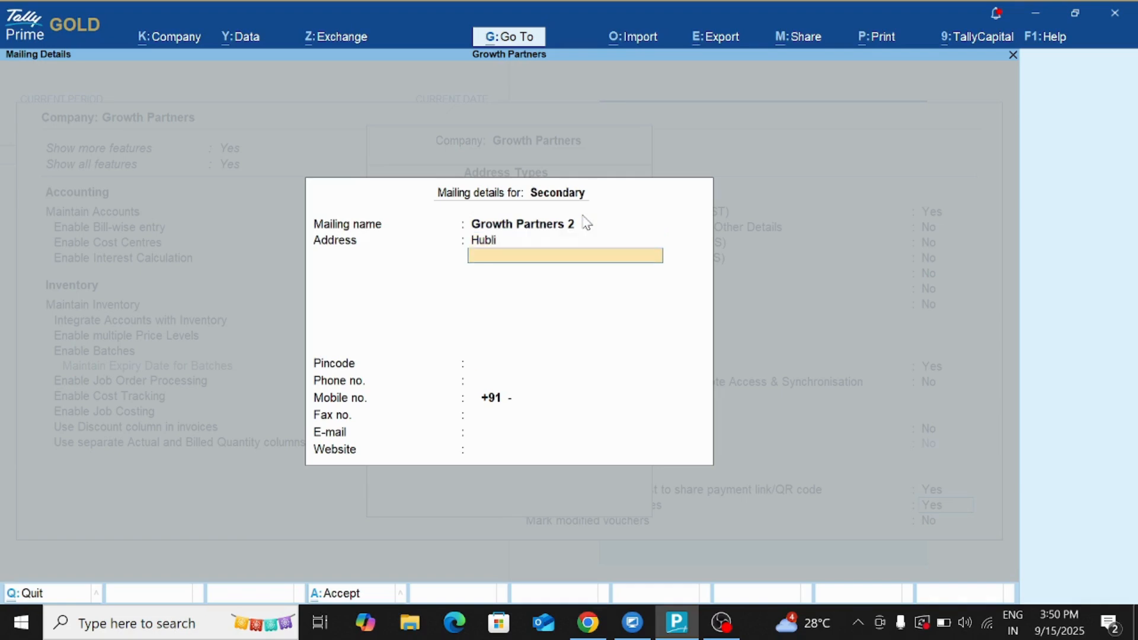
key(Return)
text(58)
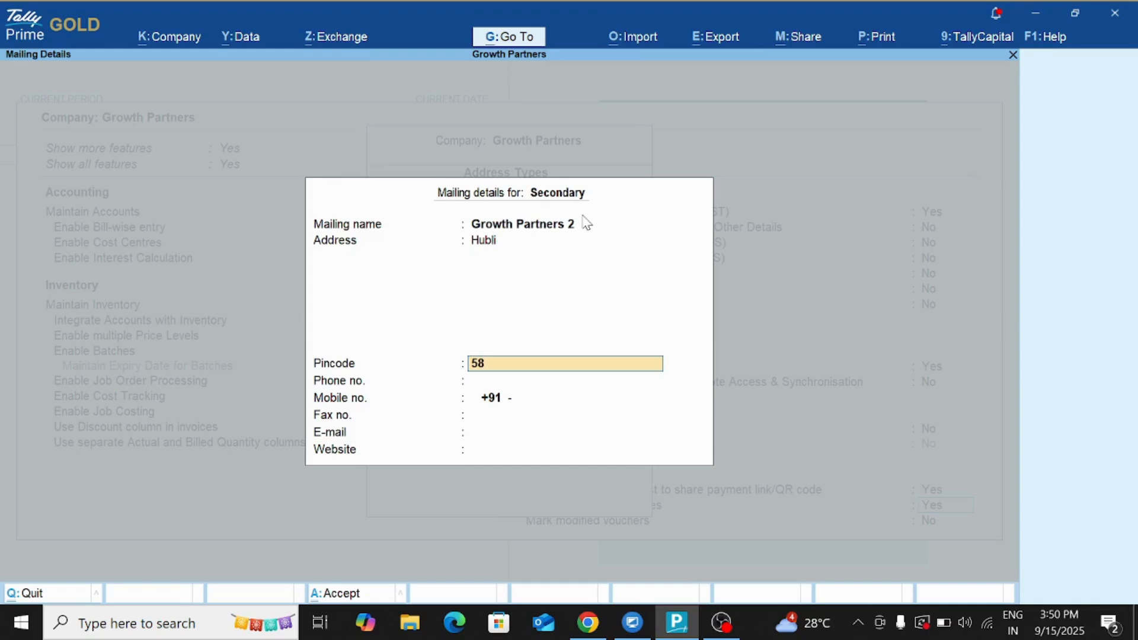
text(2101)
key(Return)
key(Return)
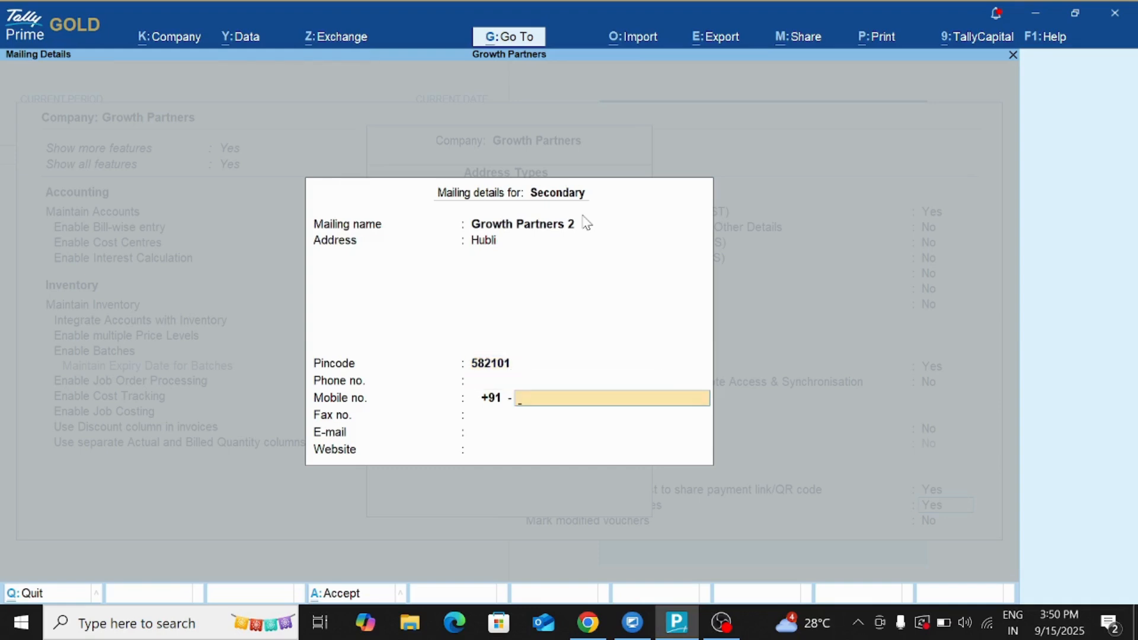
key(Return)
key(Return)
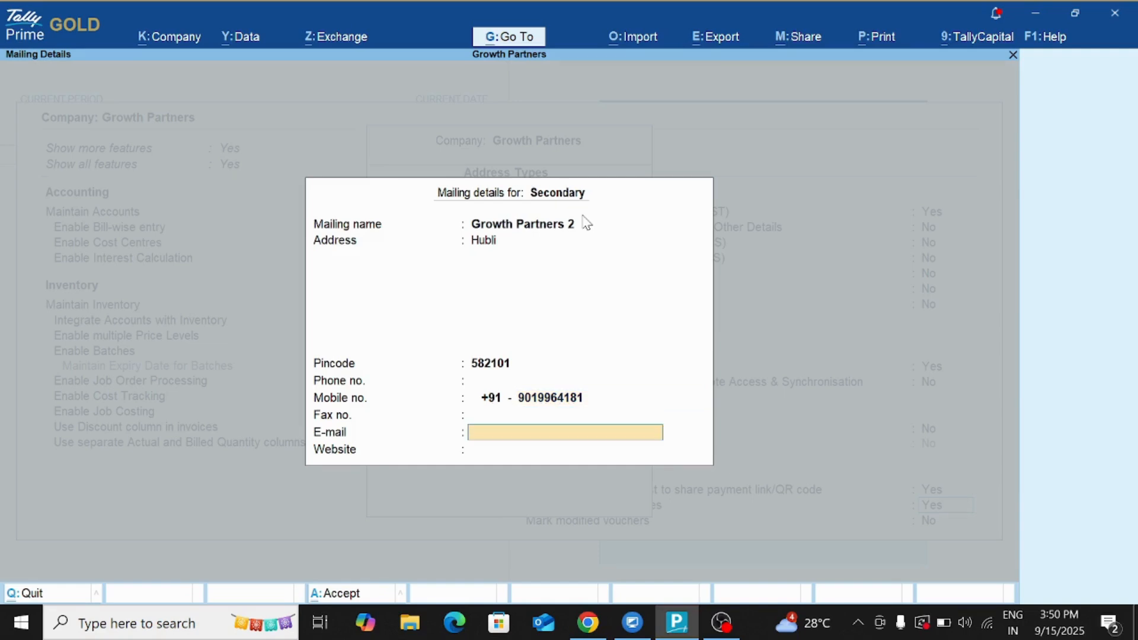
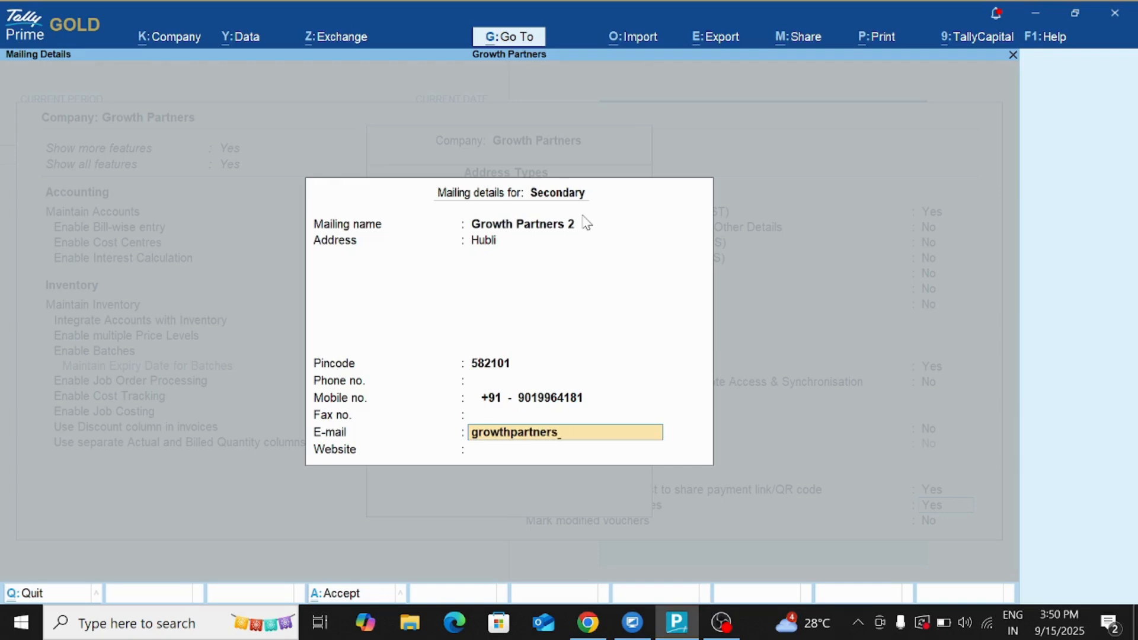
key(Return)
text(2)
key(BackSpace)
text(www.g)
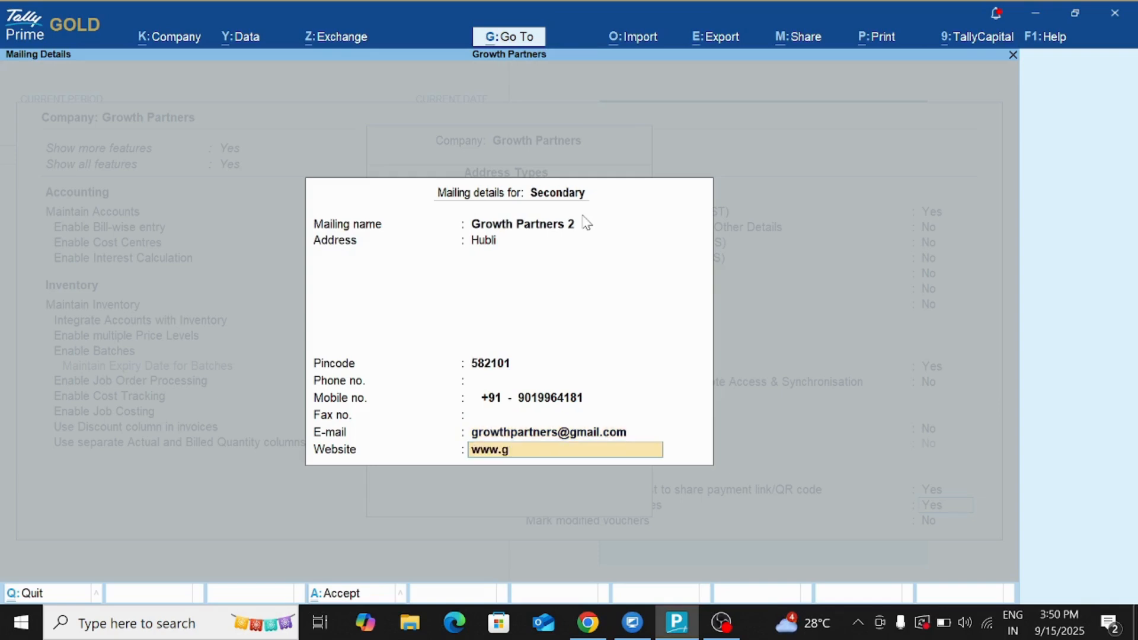
text(rowthpartnr)
key(BackSpace)
text(ers.in)
key(Return)
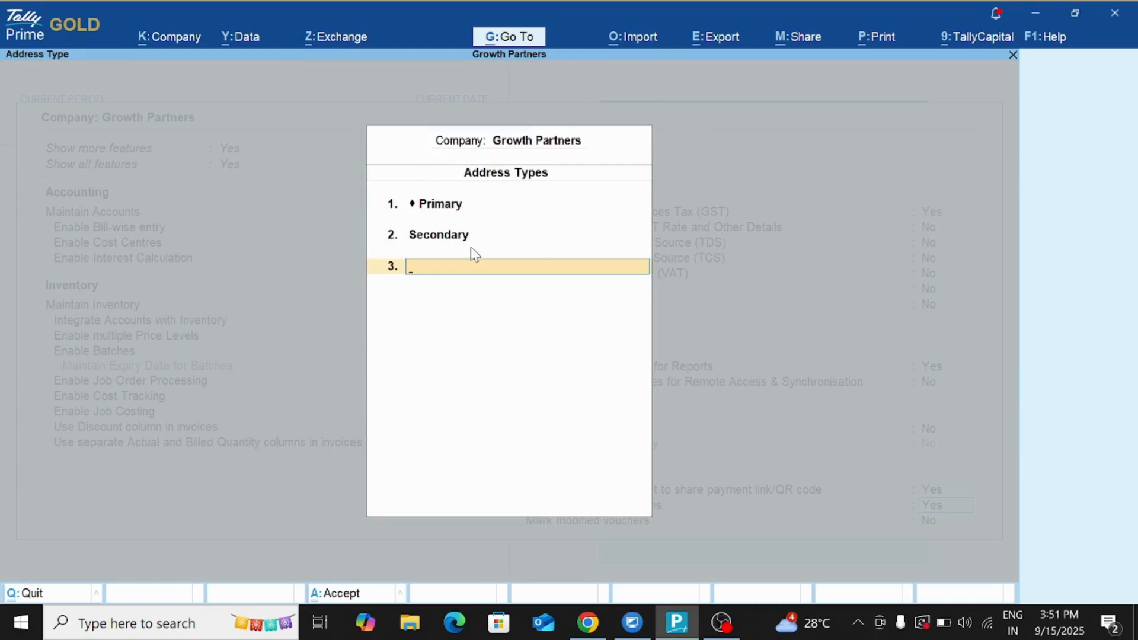
Accept the Company Features changes and start a new Sales voucher from Vouchers.
key(Return)
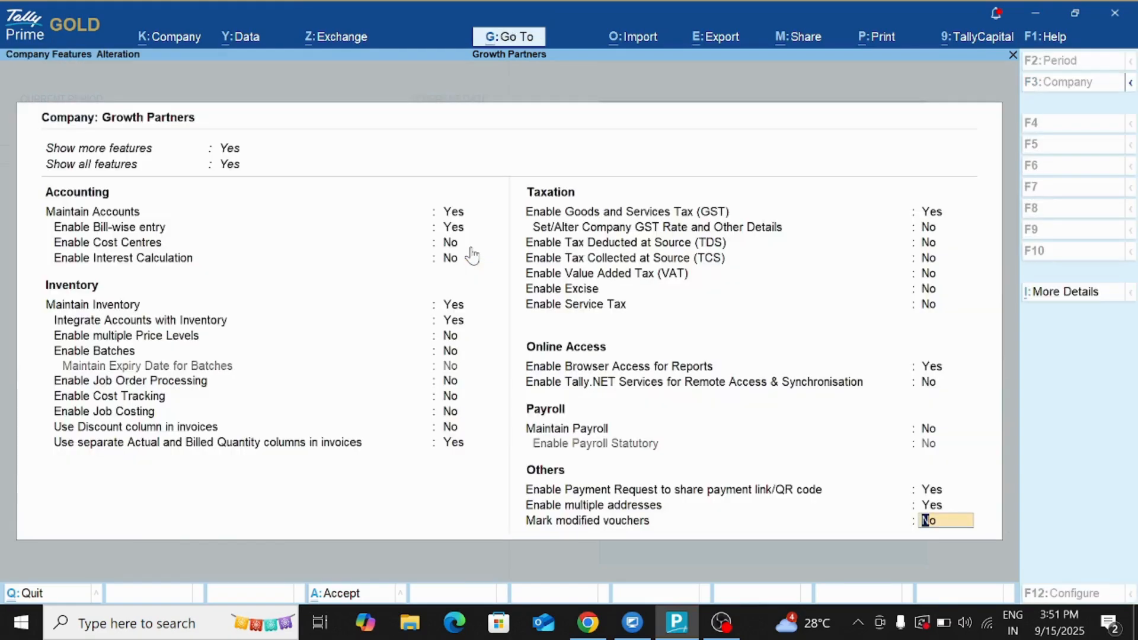
key(Return)
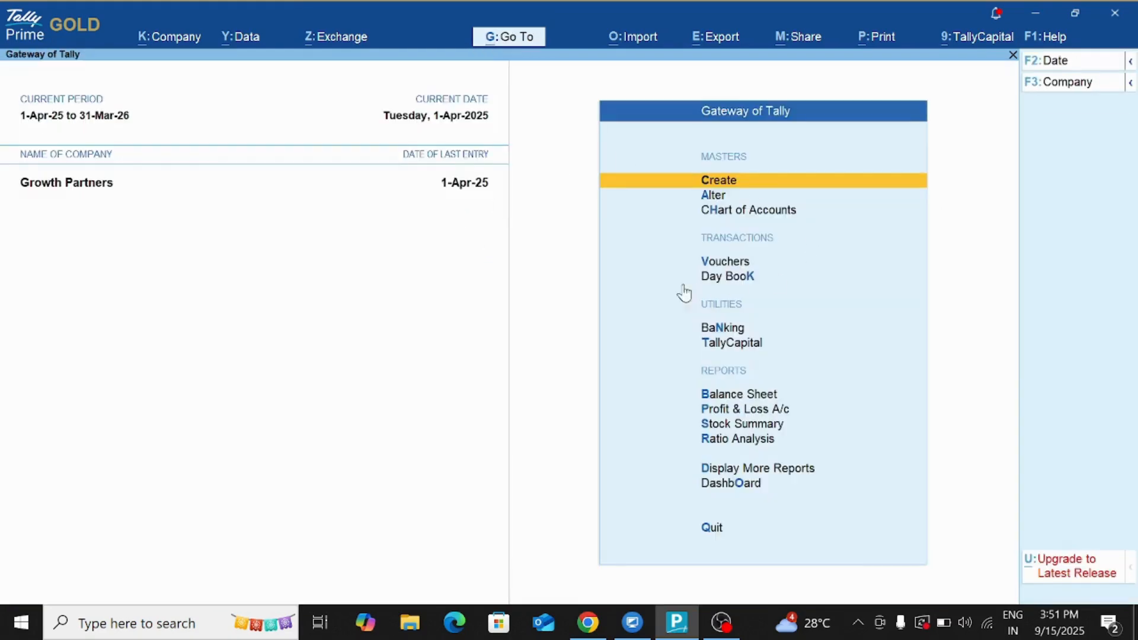
click(734, 264)
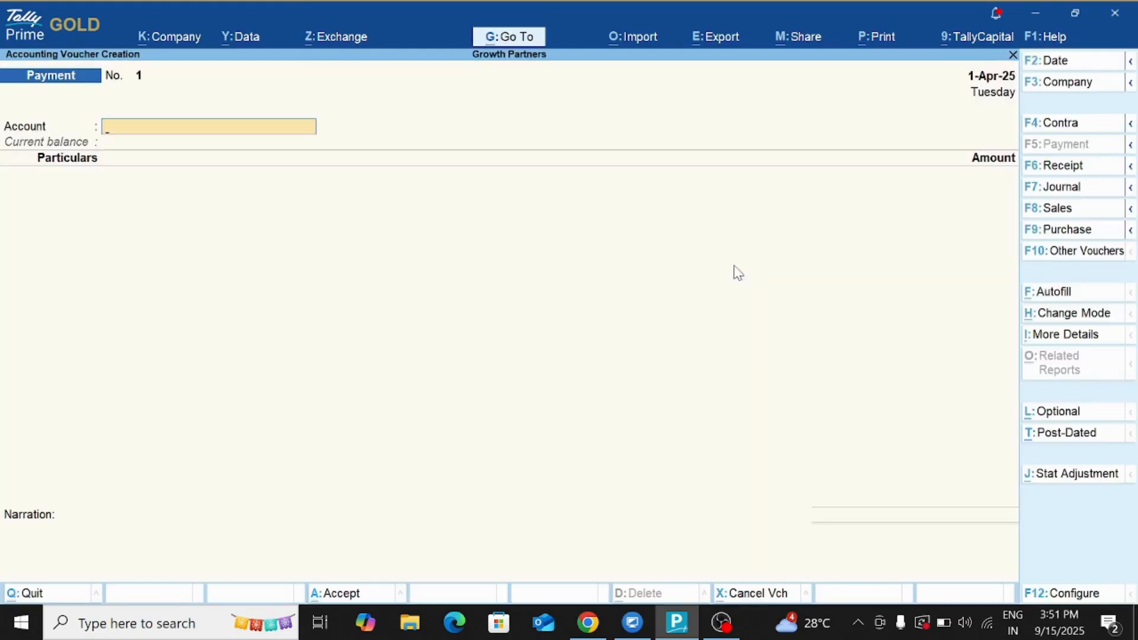
click(1061, 209)
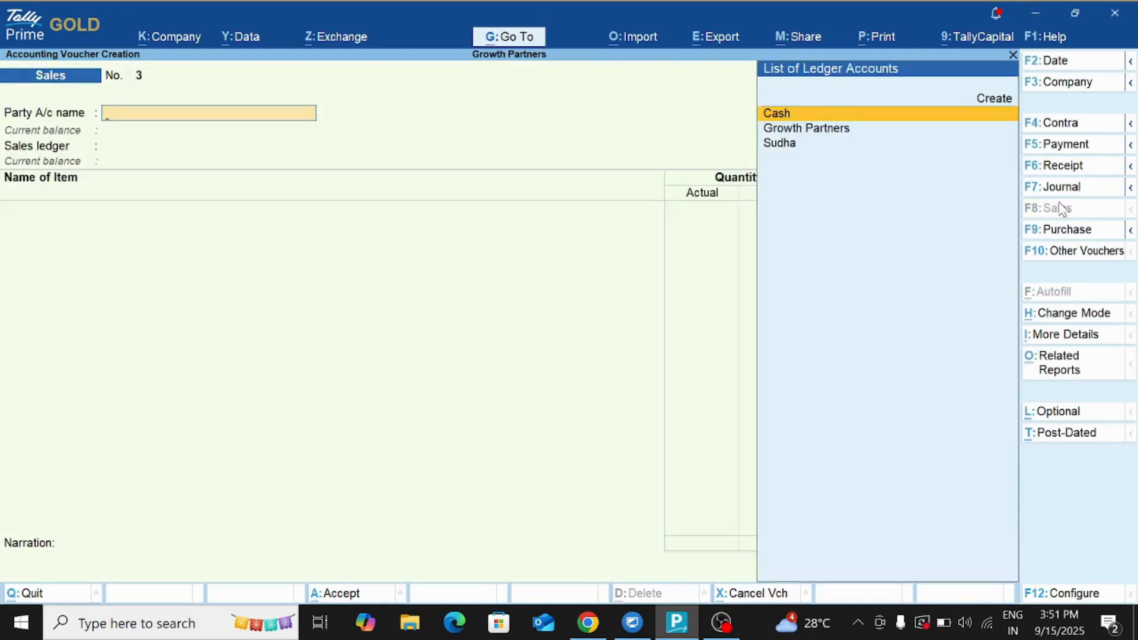
Choose the customer as party and Sales as the sales ledger, and pick Computers as the item without a description.
key(Down)
key(Down)
key(Return)
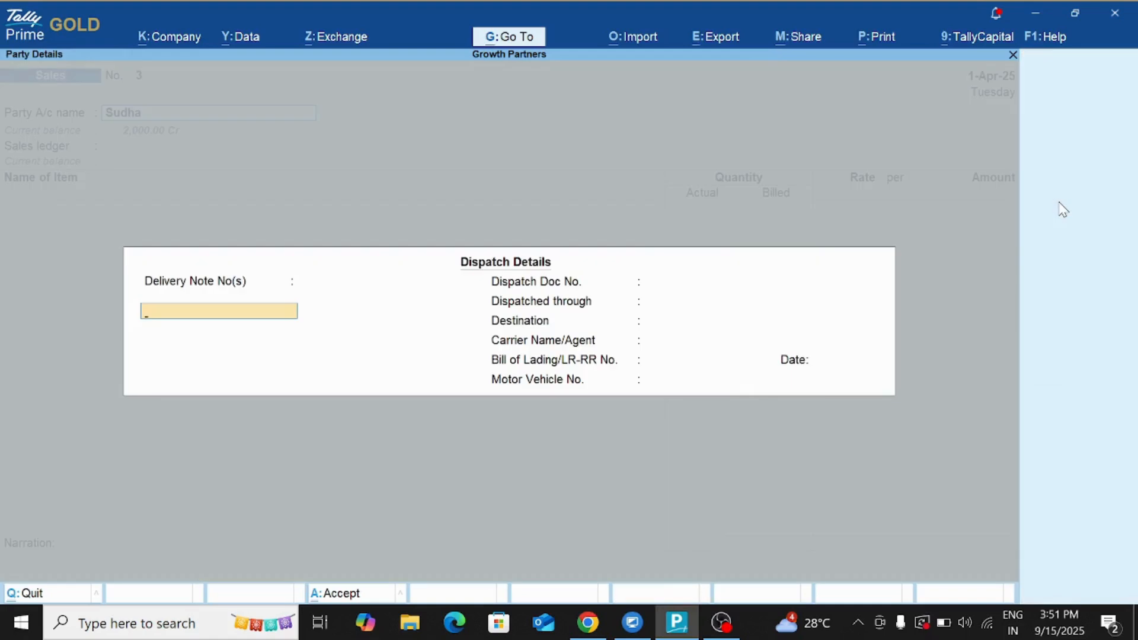
key(ctrl+a)
key(ctrl+a)
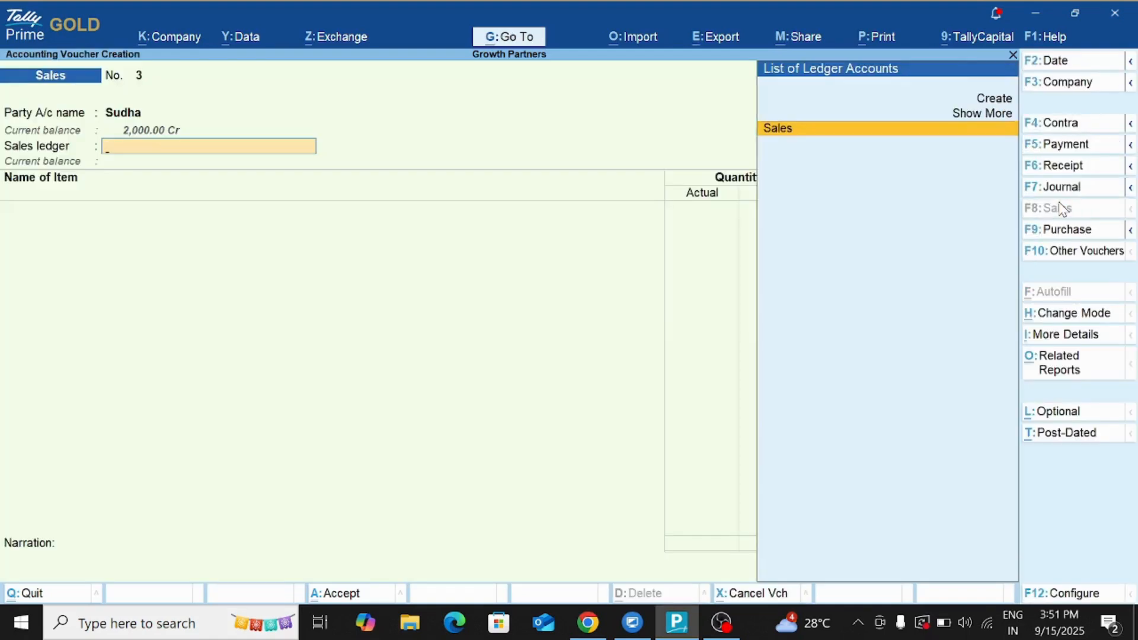
key(Return)
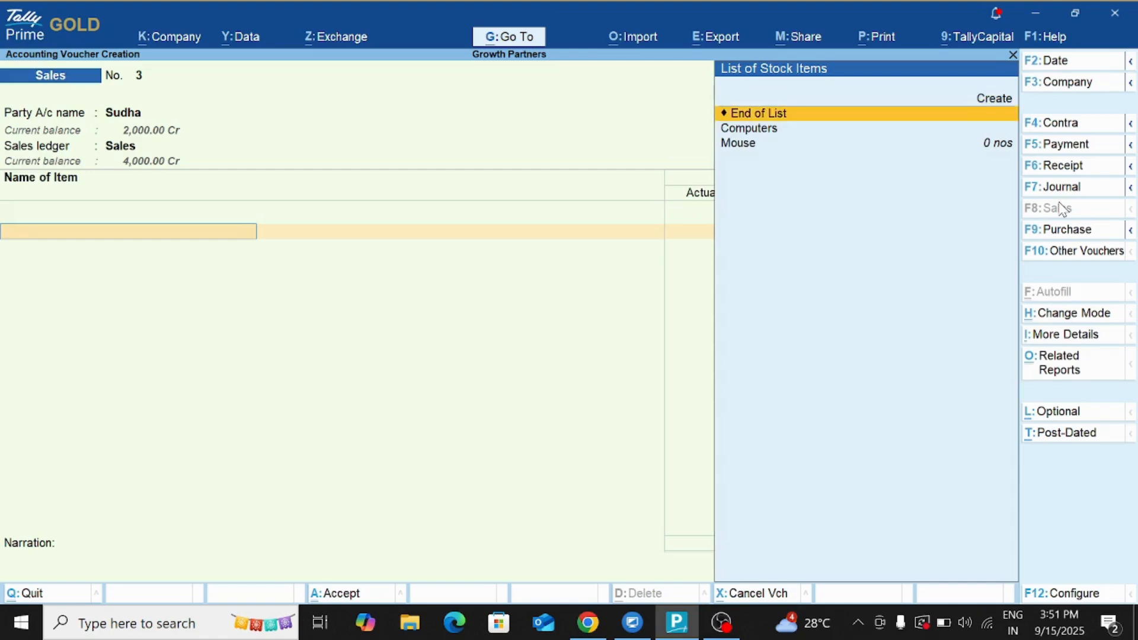
key(Return)
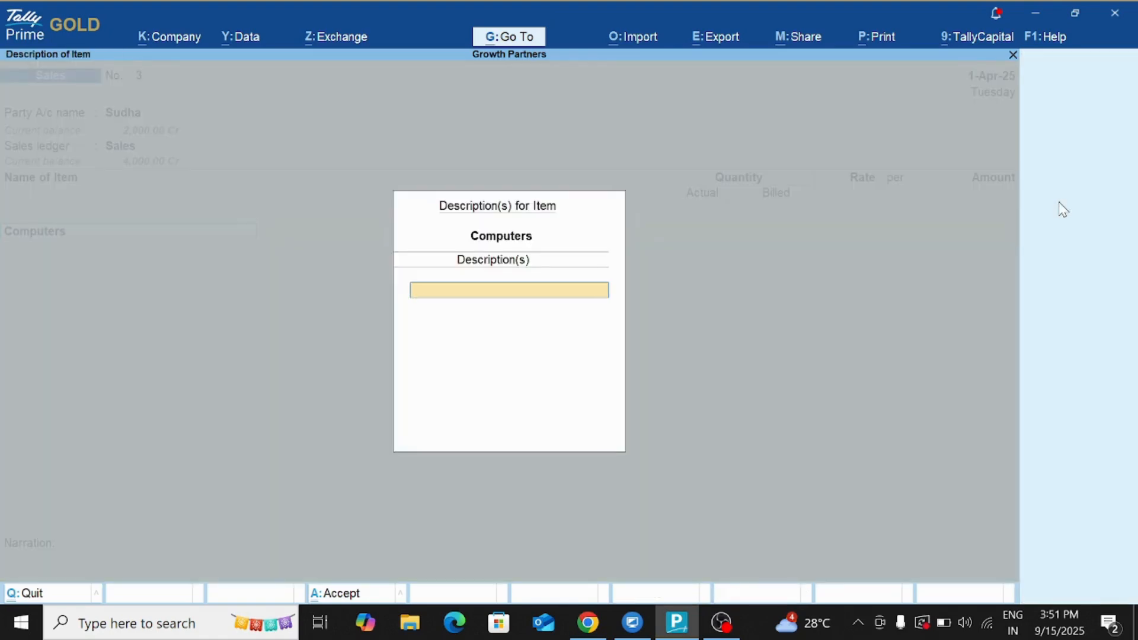
key(Escape)
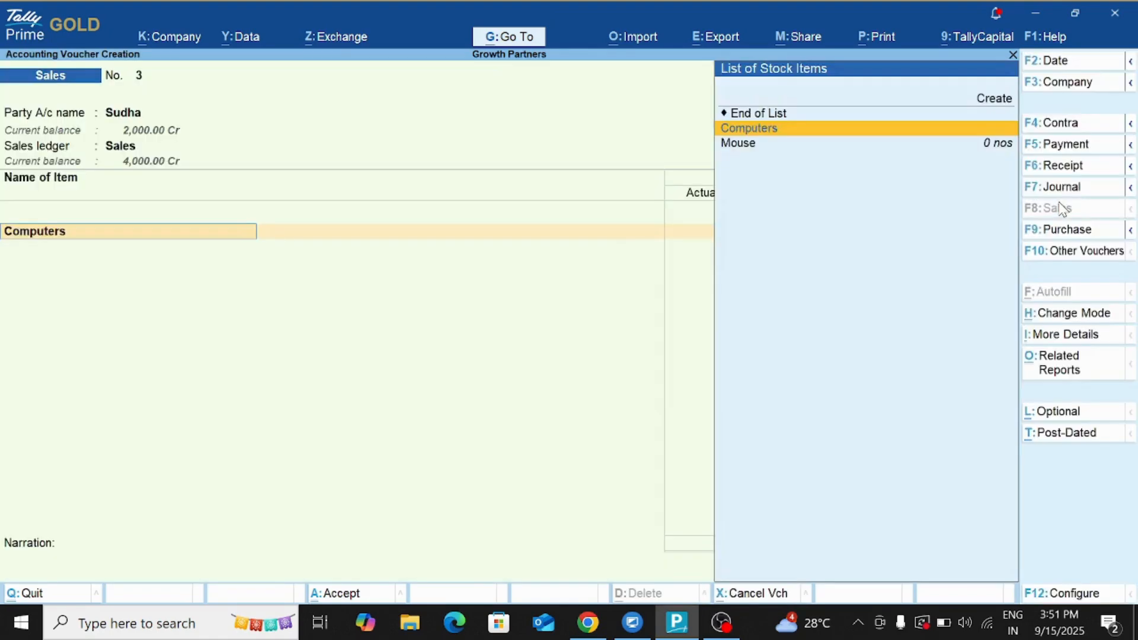
Set 'Use separate Actual and Billed Quantity columns' to No in Company Features.
click(178, 39)
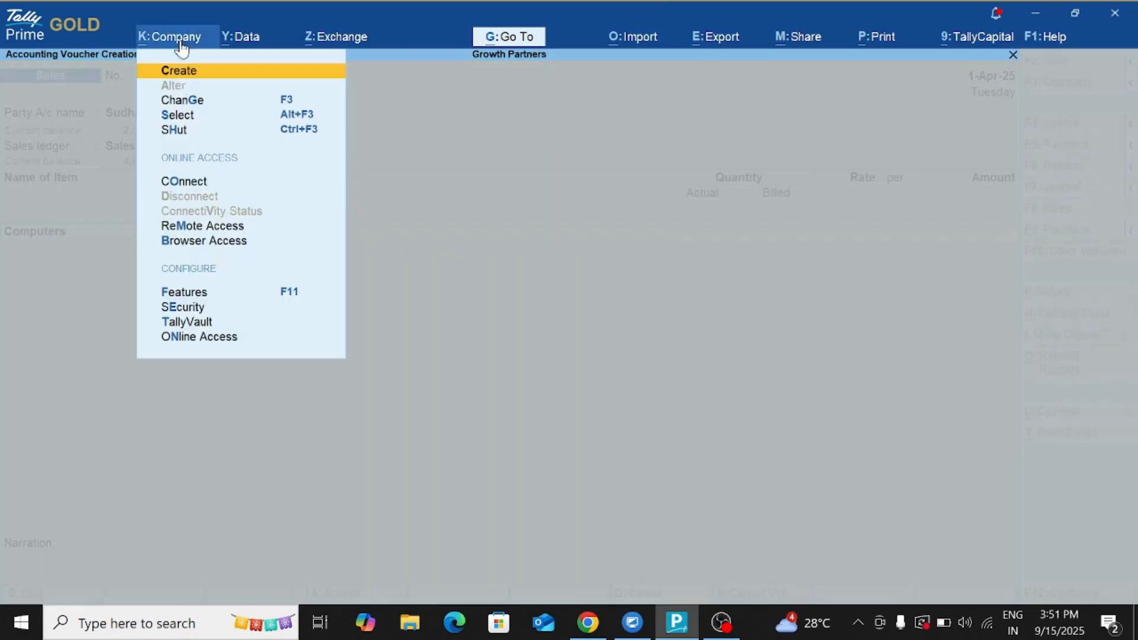
click(273, 294)
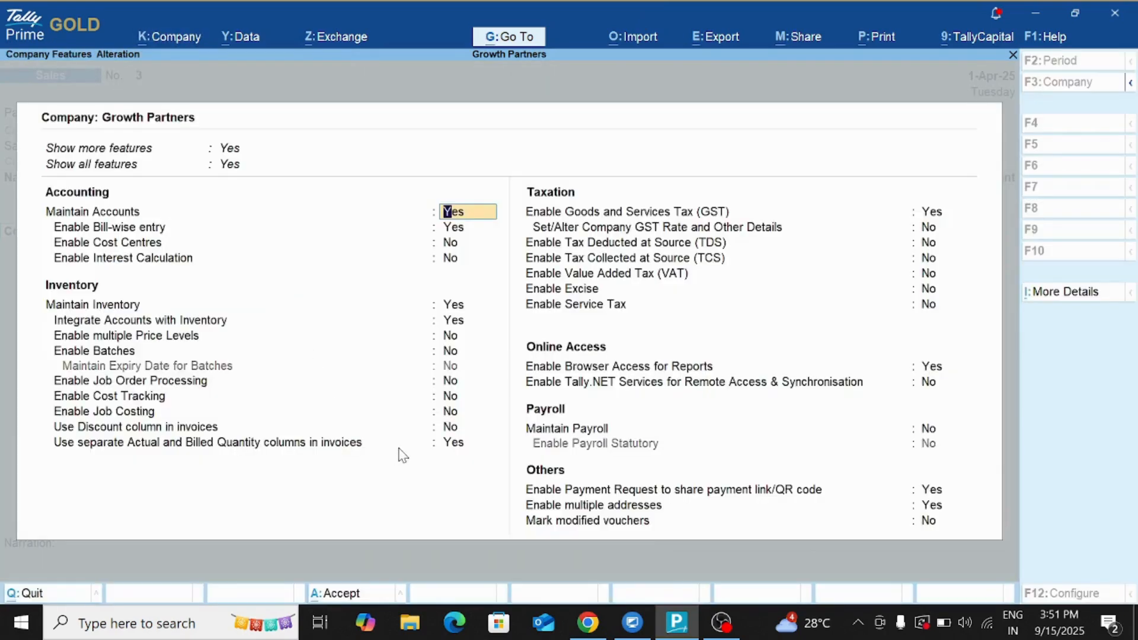
click(451, 449)
key(n)
key(Return)
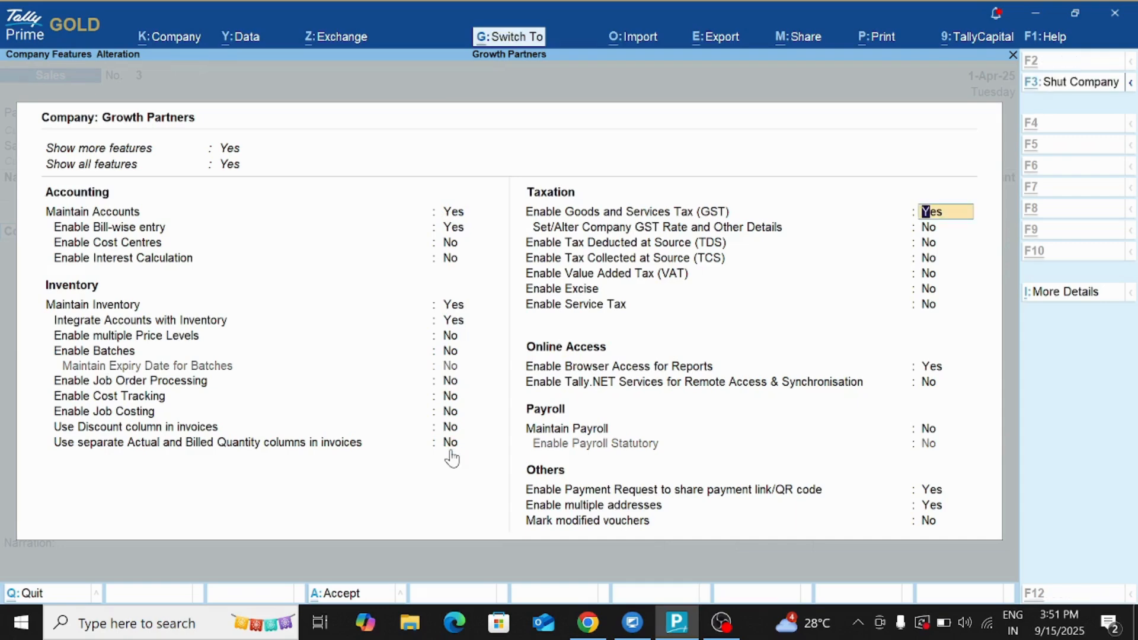
key(ctrl+a)
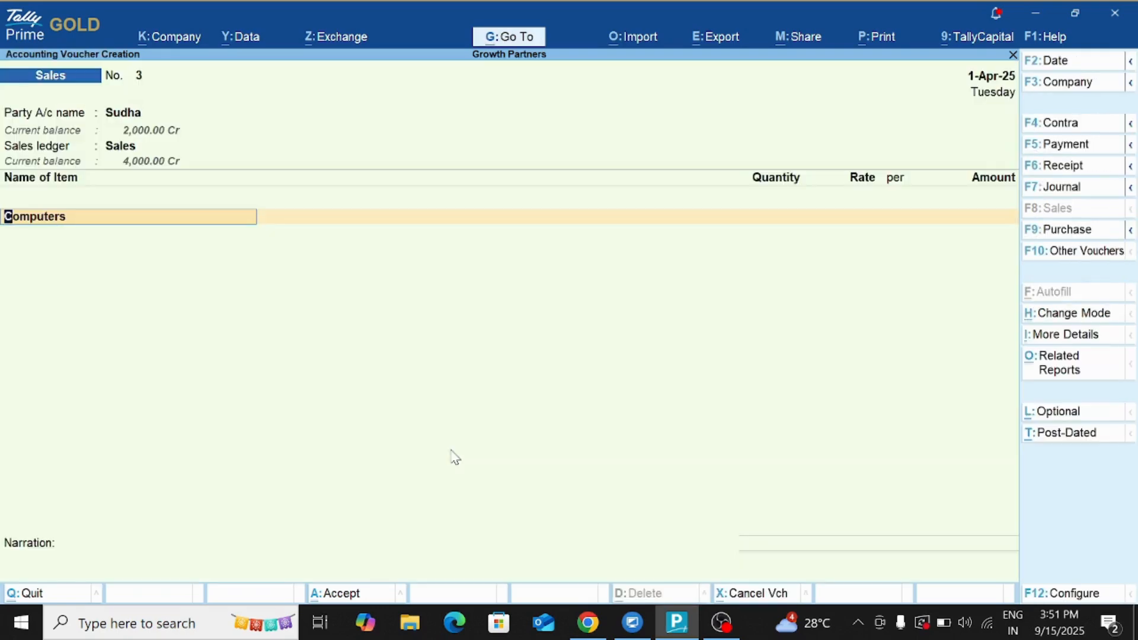
Bill 2 nos of Computers at 200.00 for 400.00 and accept the GST details.
key(Return)
key(Return)
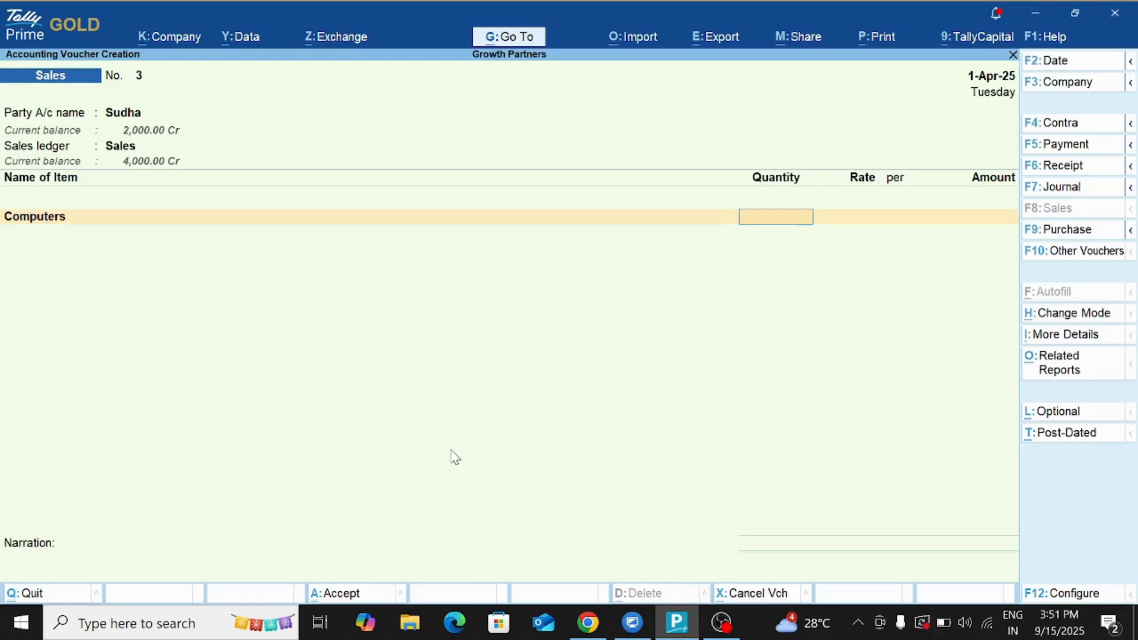
text(2)
key(Return)
key(Return)
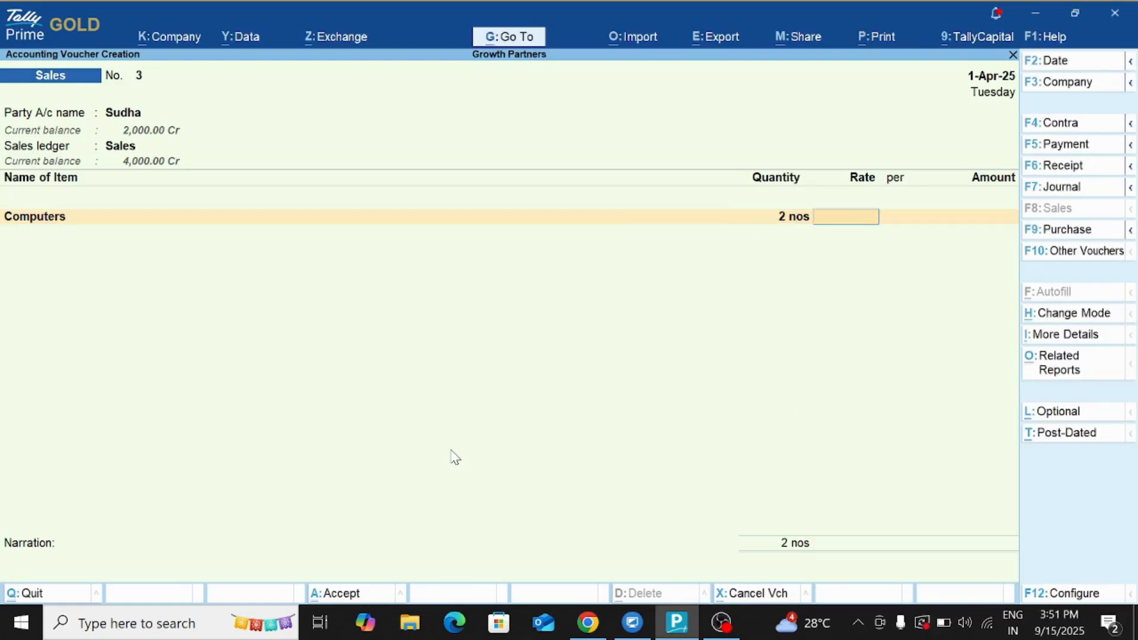
text(200)
key(Return)
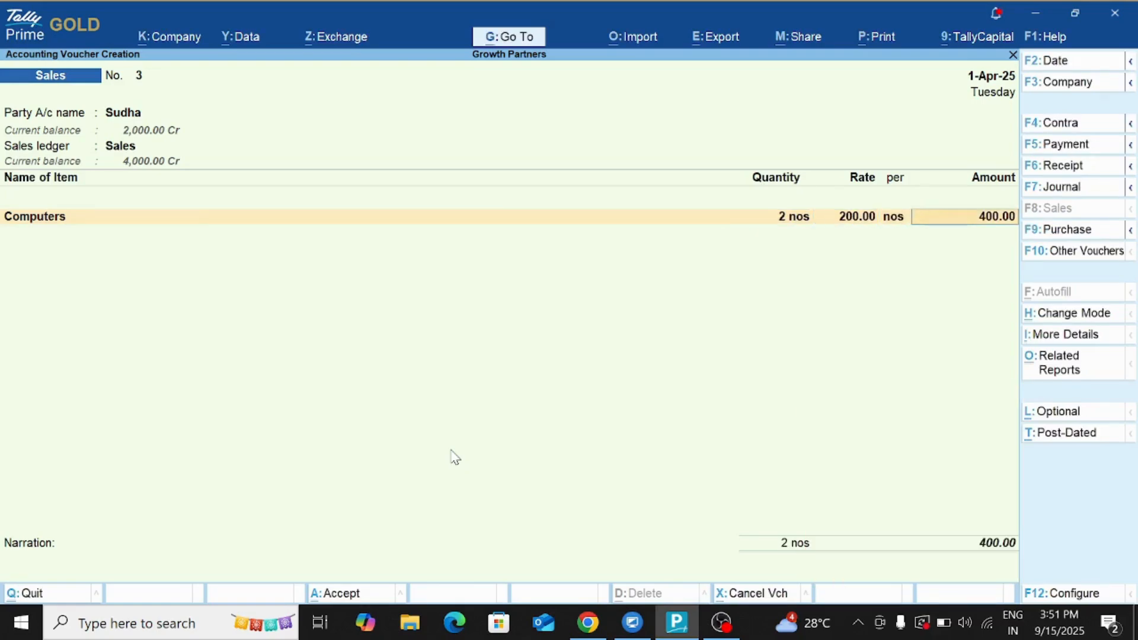
key(Return)
key(Return)
key(ctrl+a)
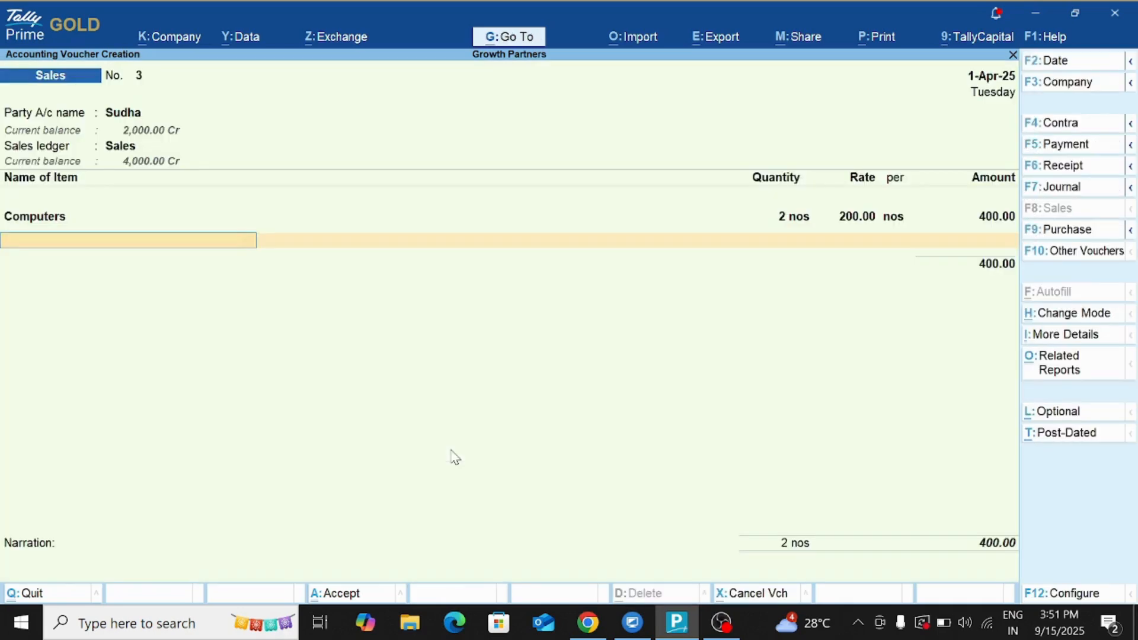
click(877, 37)
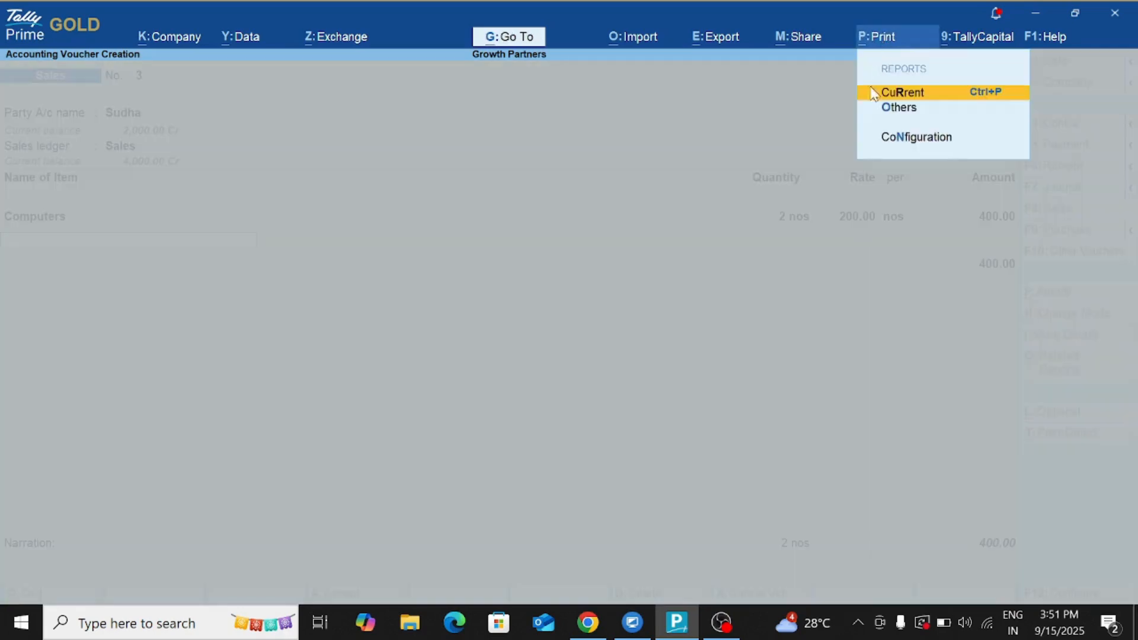
Preview the current invoice, zooming in to read the Growth Partners, Bangalore address and back out.
click(924, 95)
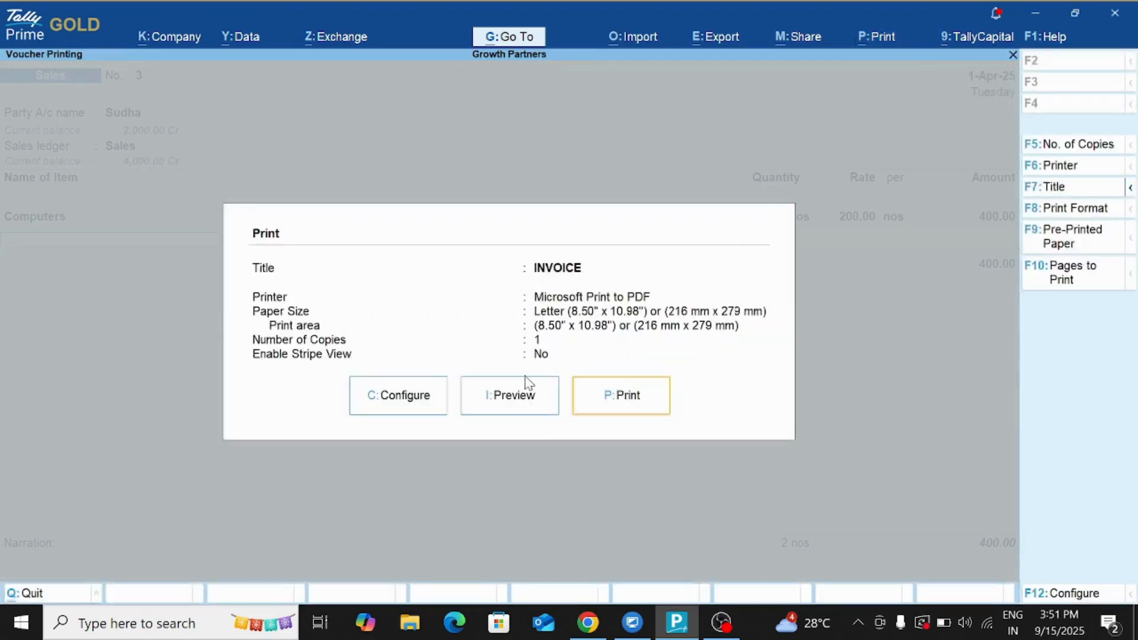
click(510, 396)
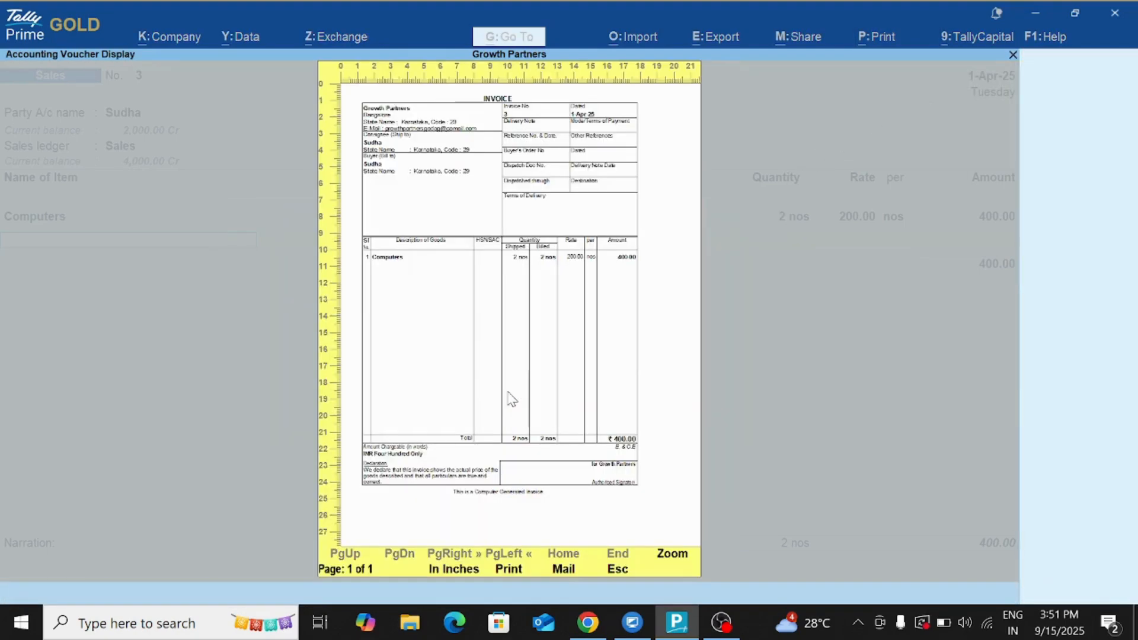
click(676, 555)
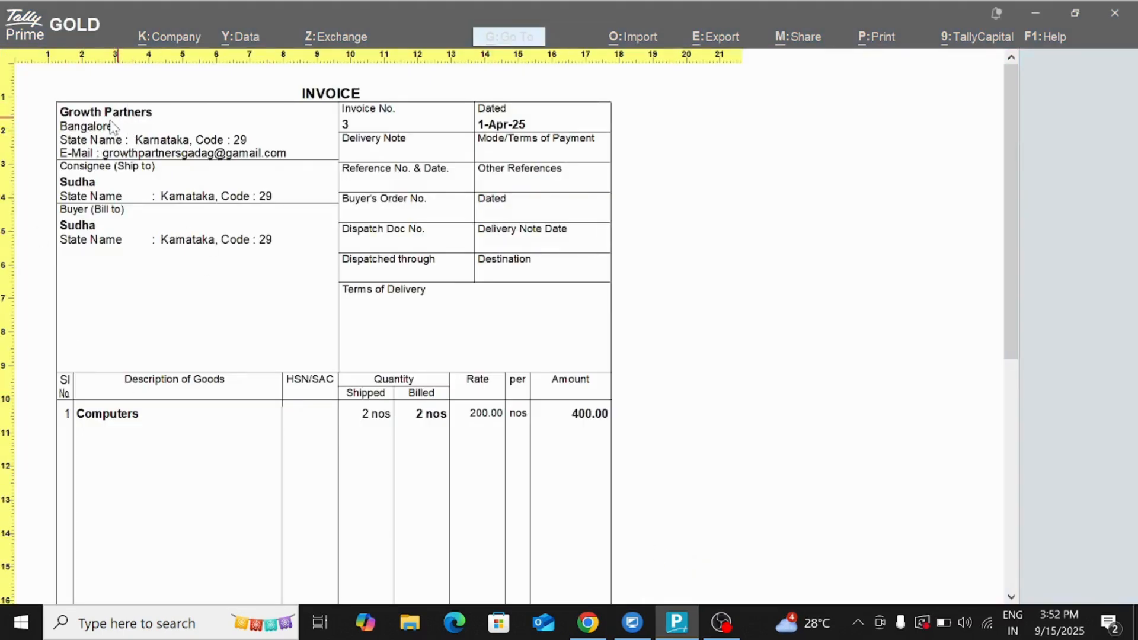
click(99, 152)
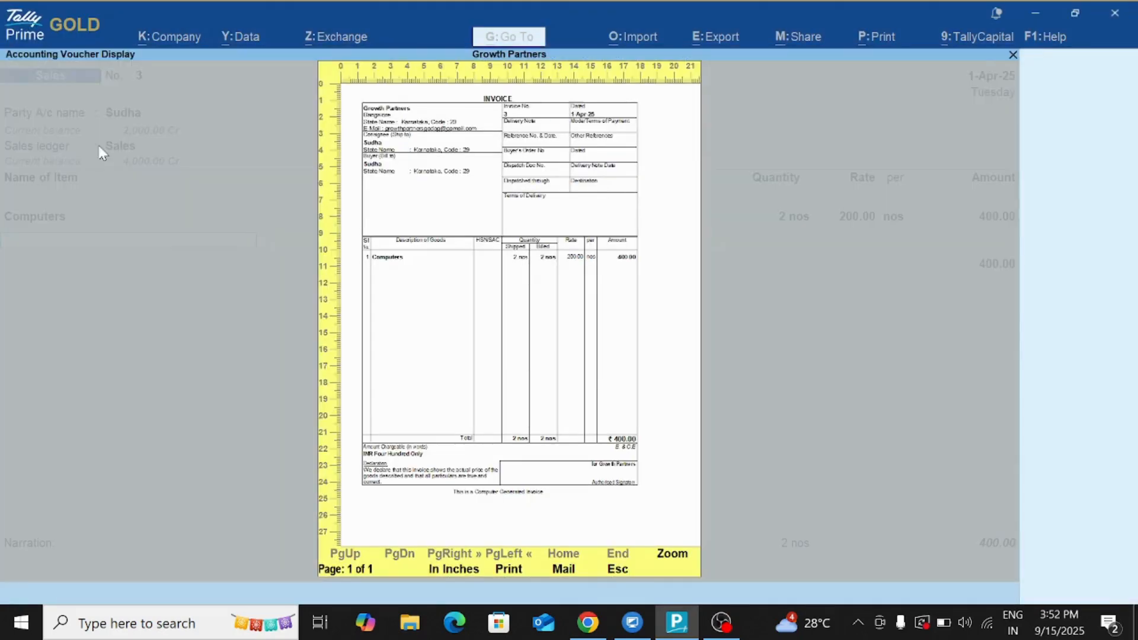
Set the print configuration's company Type of Address to Secondary and return to Print.
key(Escape)
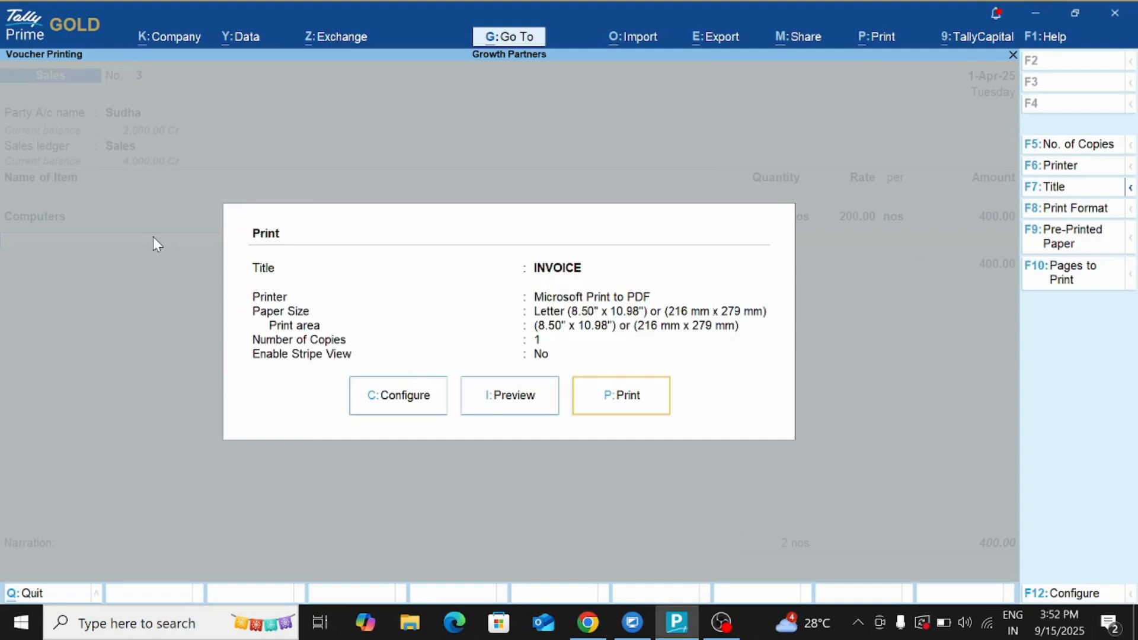
click(405, 399)
text(Ad)
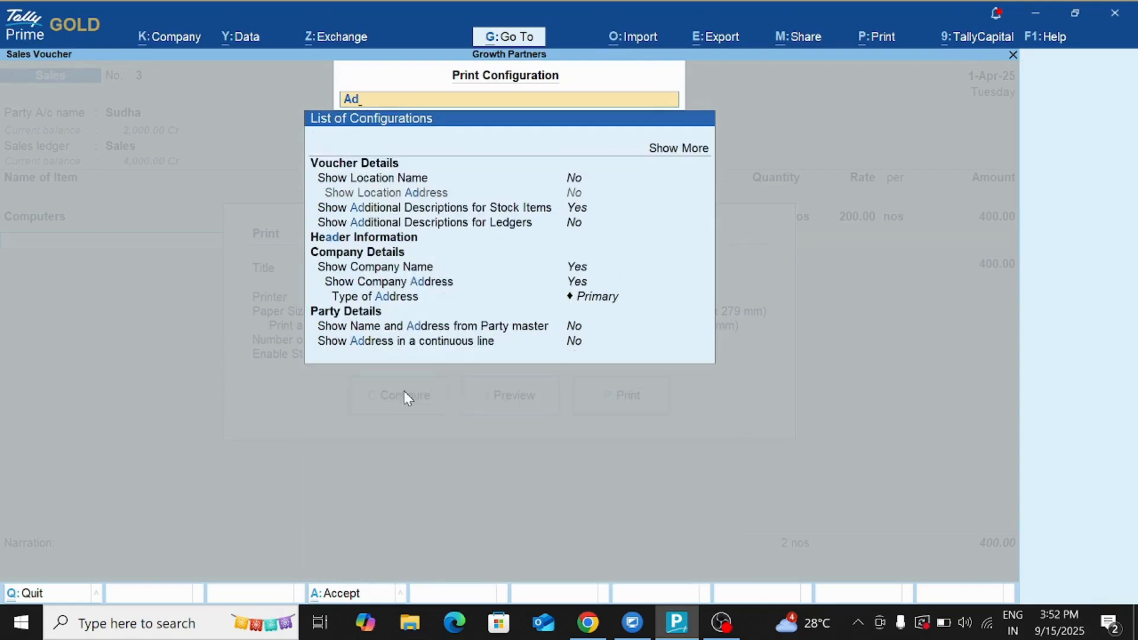
click(601, 302)
click(602, 304)
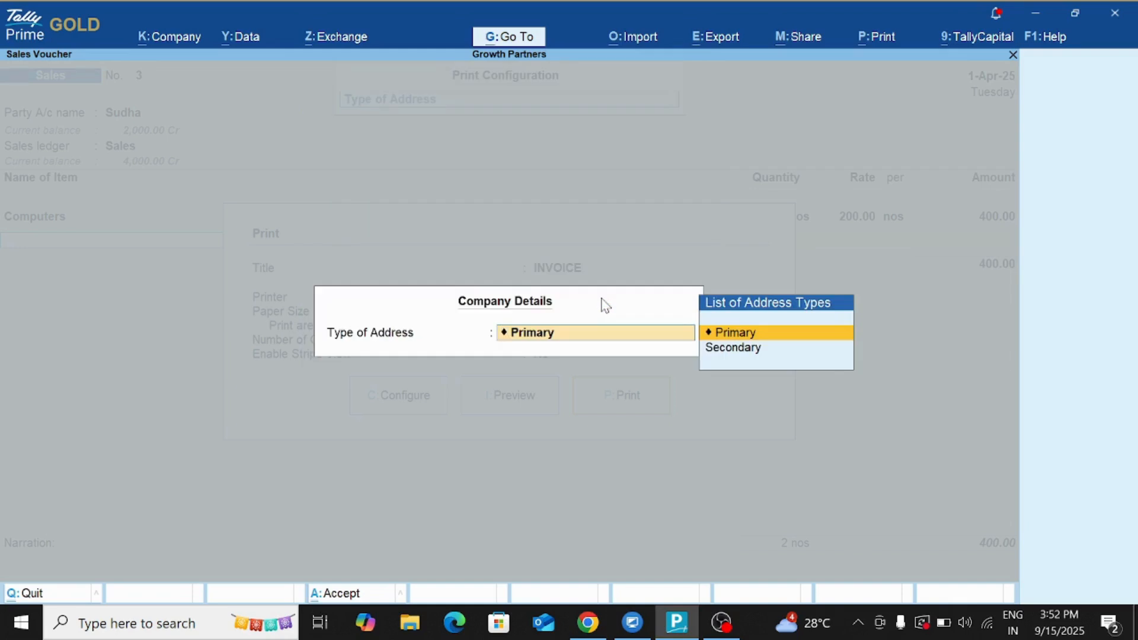
key(Down)
key(Return)
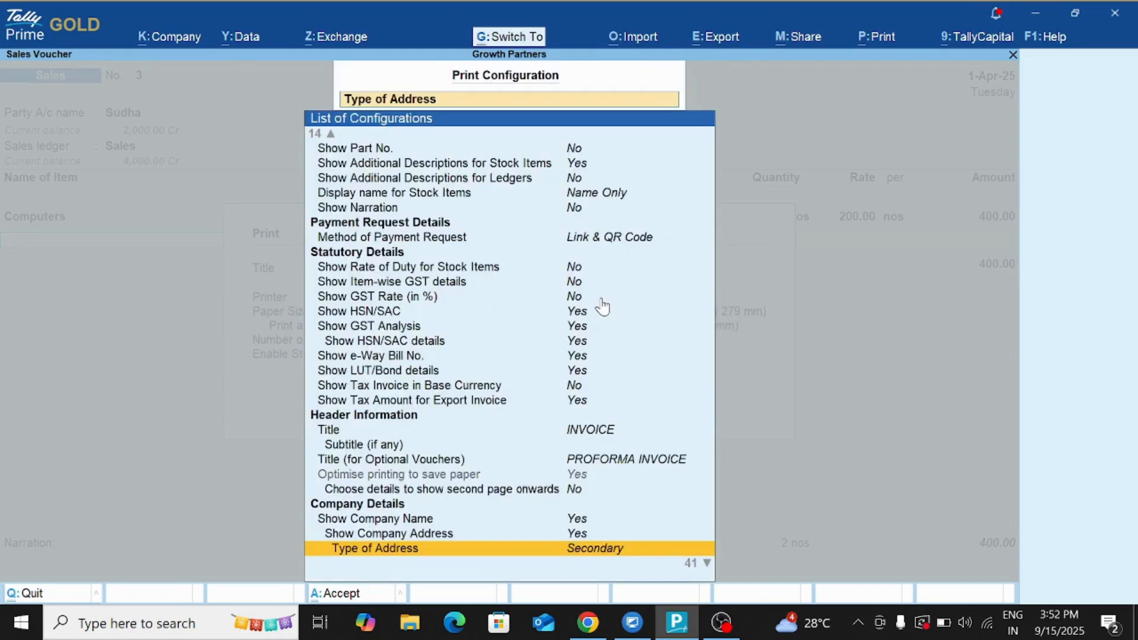
key(ctrl+a)
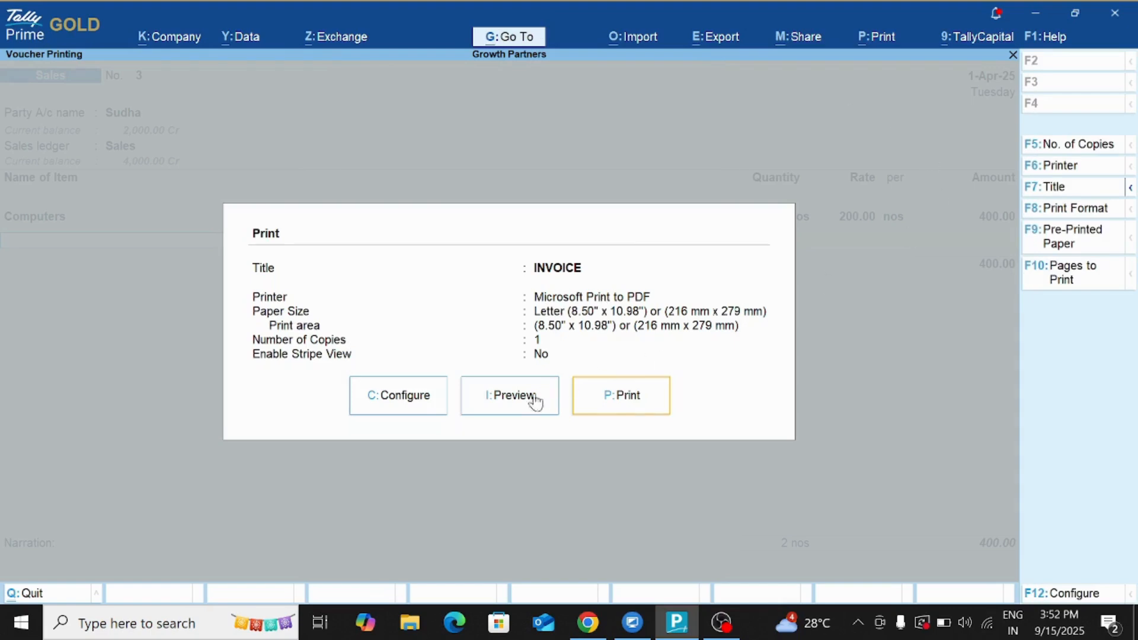
Preview and zoom the invoice to confirm the Growth Partners 2, Hubli heading.
click(524, 406)
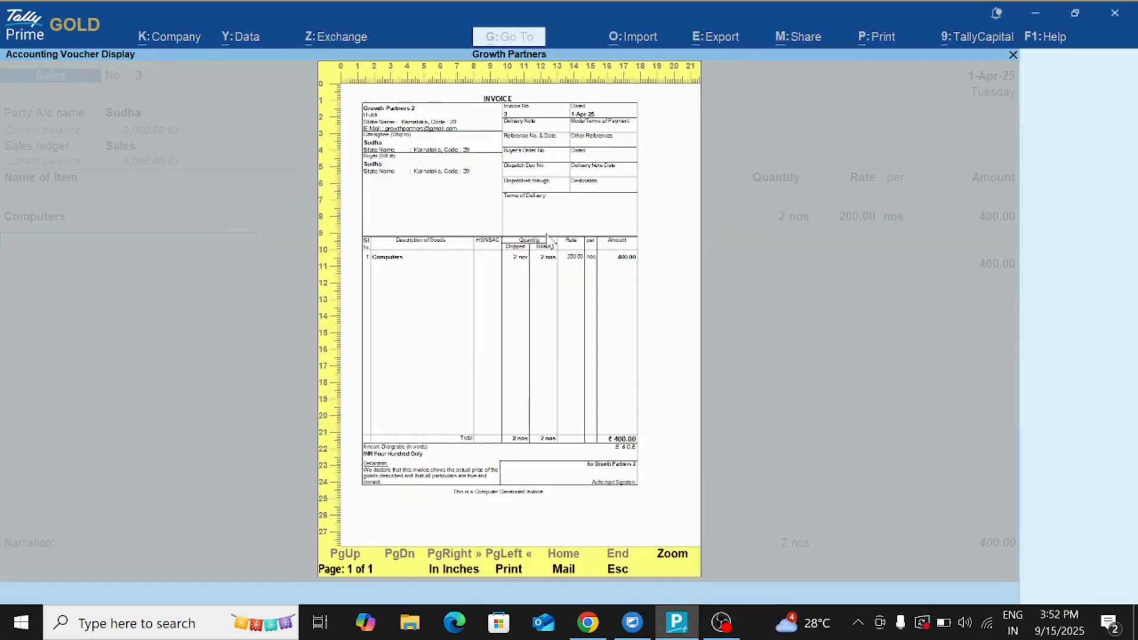
click(672, 560)
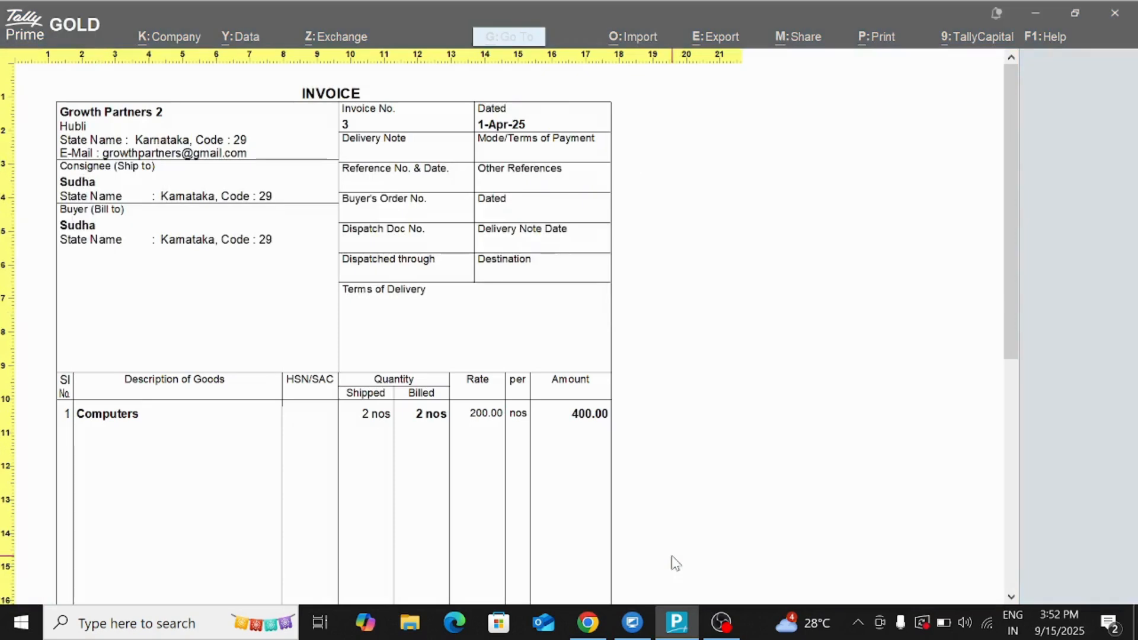